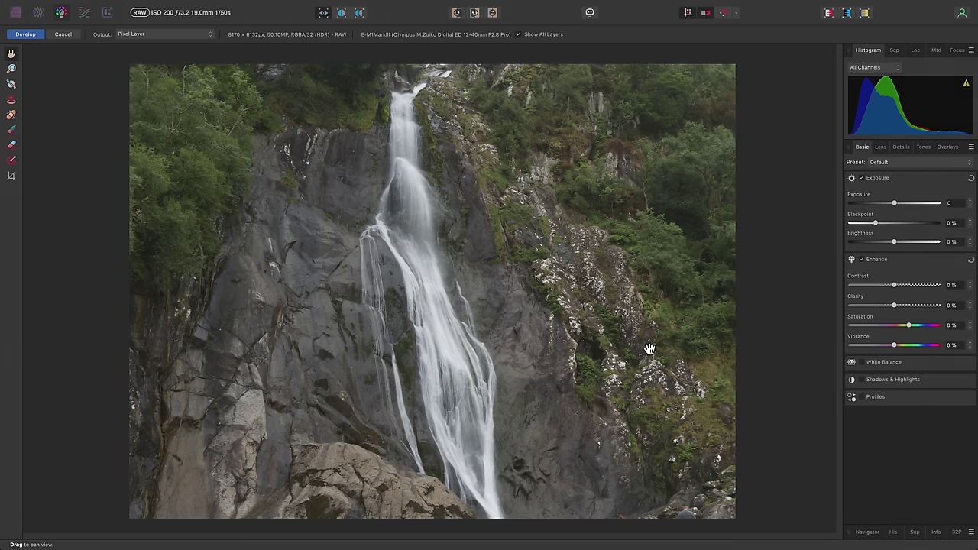
# Turn on Shadows & Highlights and drag Highlights down to -50%
pyautogui.click(871, 380)
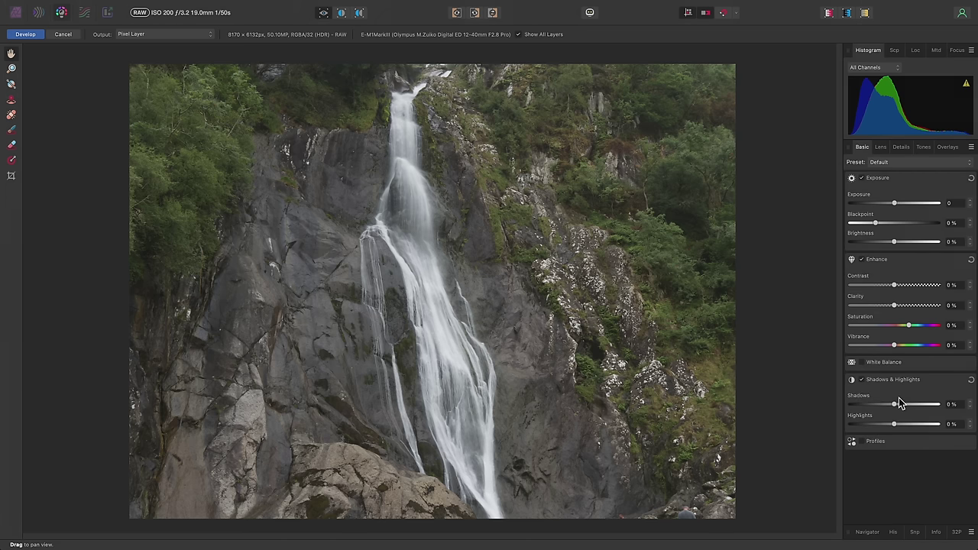
pyautogui.moveTo(894, 423); pyautogui.dragTo(872, 430)
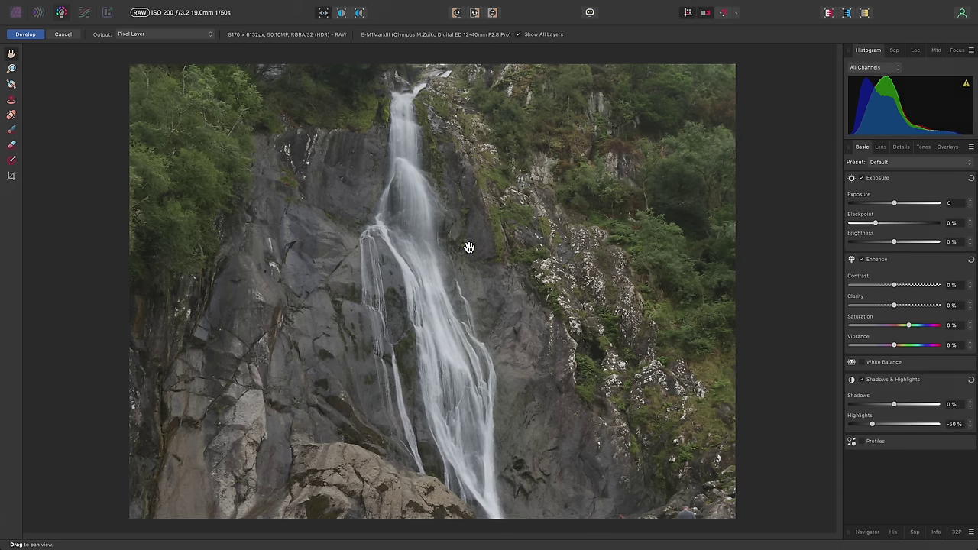
# In the Lens tab, step the correction Scale down from 100% to 98%
pyautogui.click(880, 148)
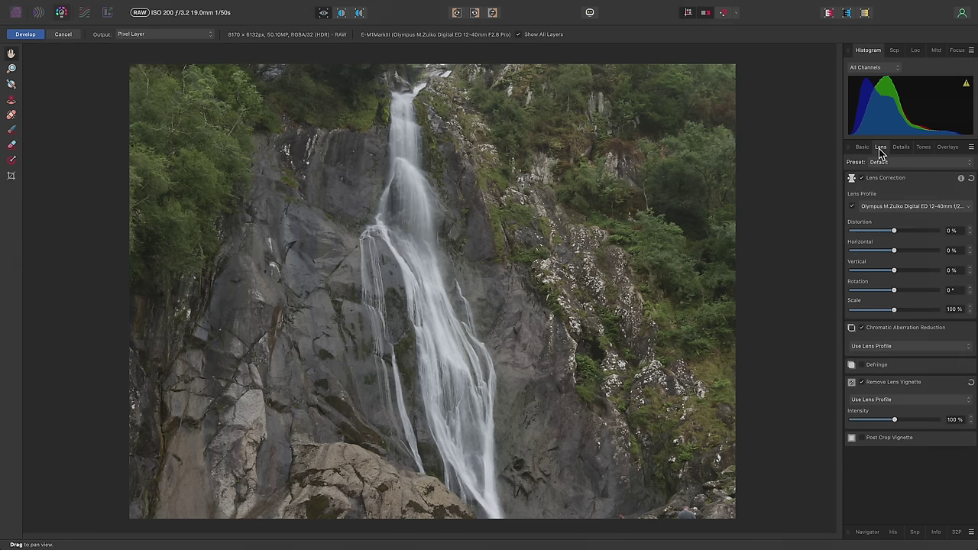
pyautogui.click(968, 312)
pyautogui.click(969, 312)
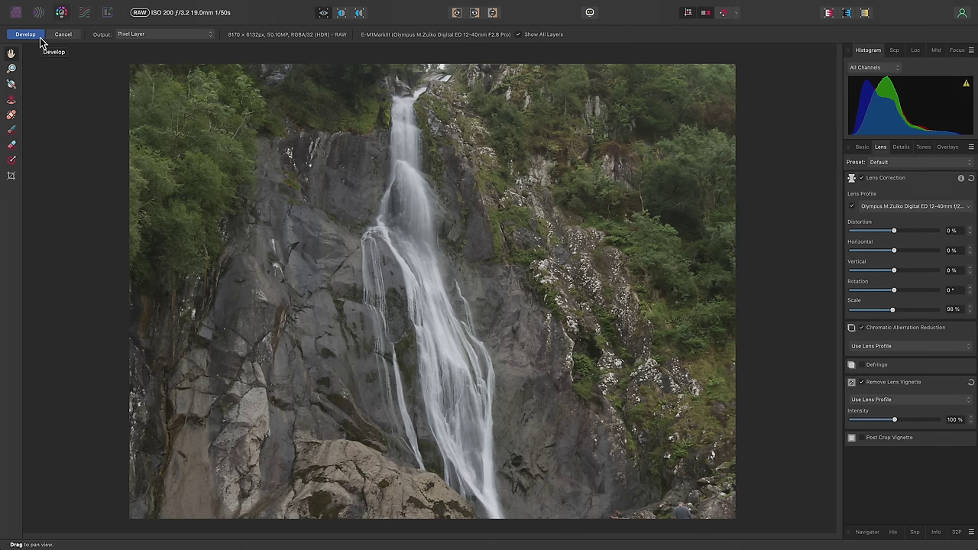
# Set Output to RAW Layer (Embedded) and develop the photo into the Photo persona
pyautogui.click(156, 34)
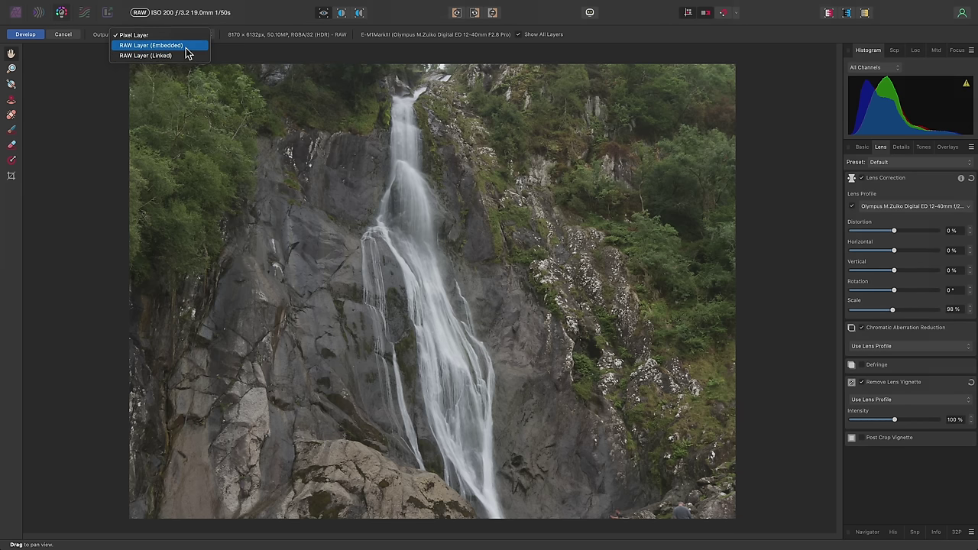
pyautogui.click(184, 47)
pyautogui.click(42, 35)
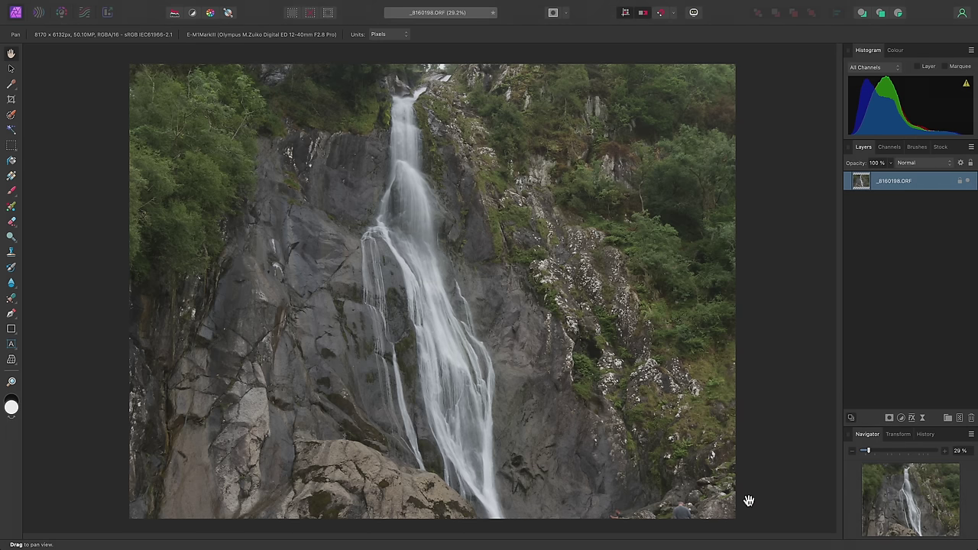
# Add an empty pixel layer above the photo and name it 'Retouching'
pyautogui.click(959, 419)
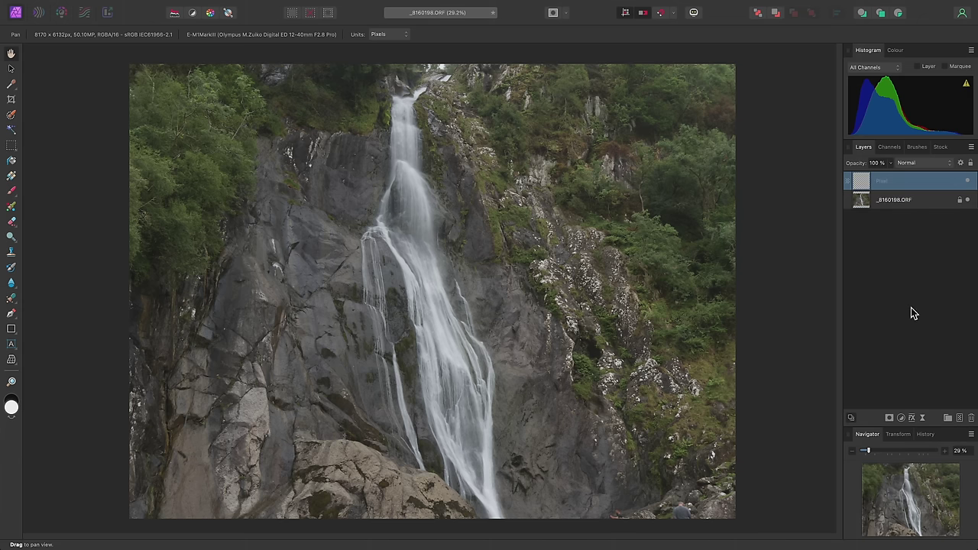
pyautogui.doubleClick(885, 188)
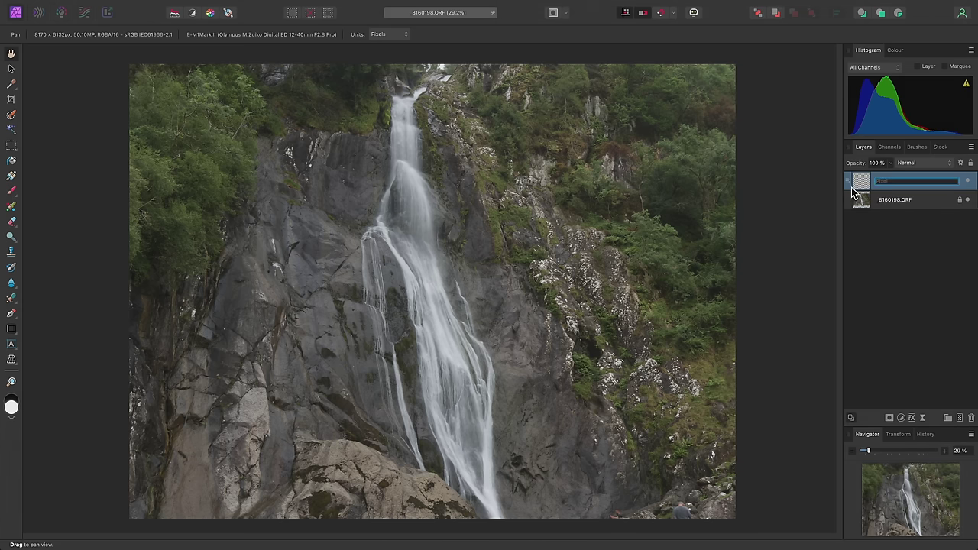
pyautogui.write('Retouching')
pyautogui.press('Return')
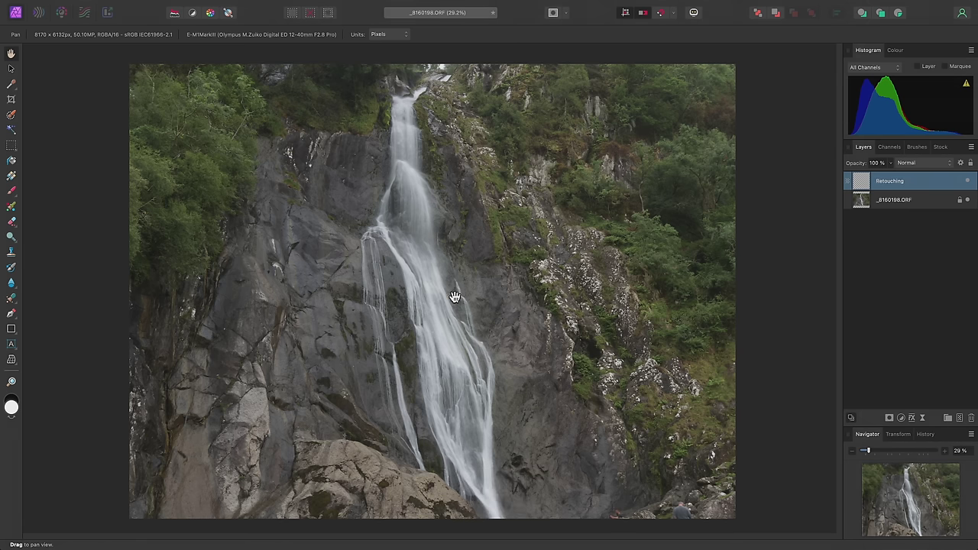
# Select the Inpainting Brush Tool with its source set to Current Layer & Below
pyautogui.click(13, 303)
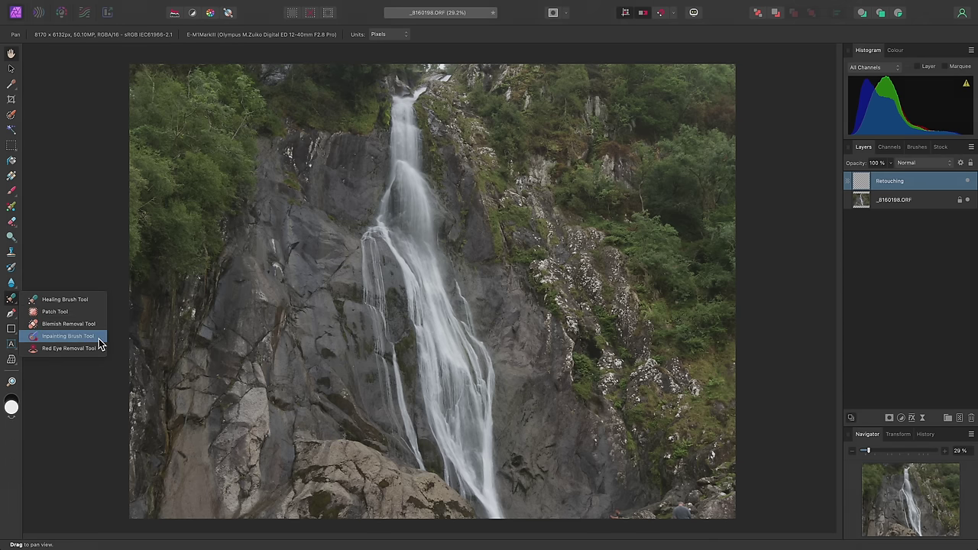
pyautogui.click(68, 336)
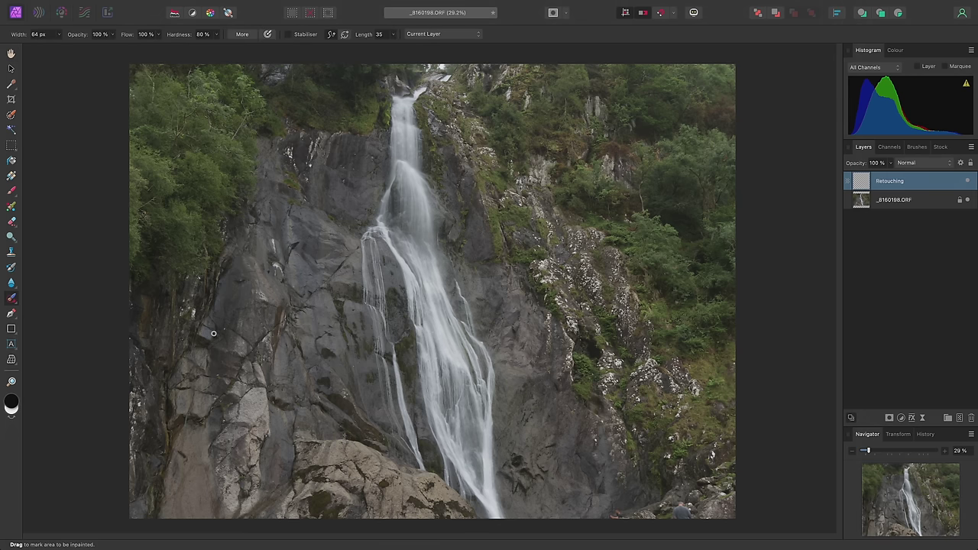
pyautogui.click(448, 35)
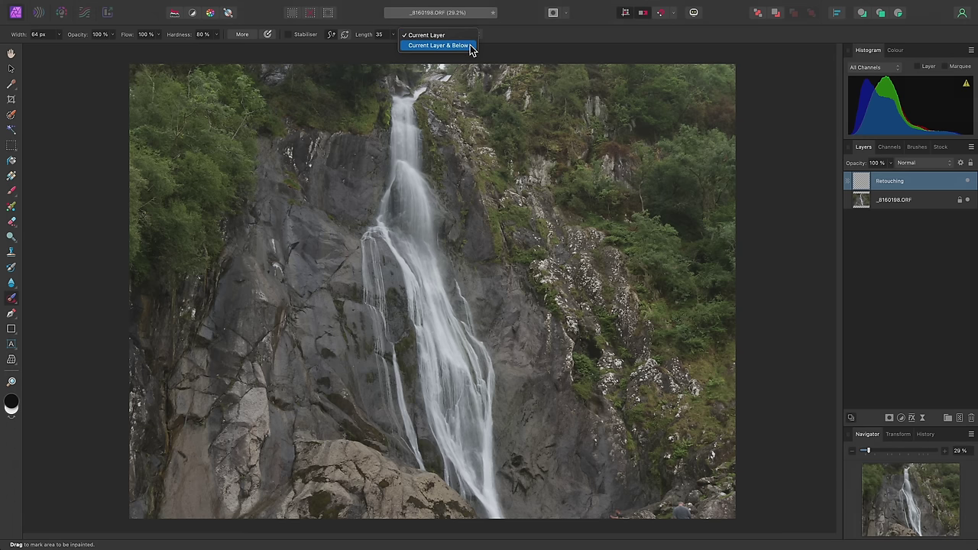
pyautogui.click(470, 46)
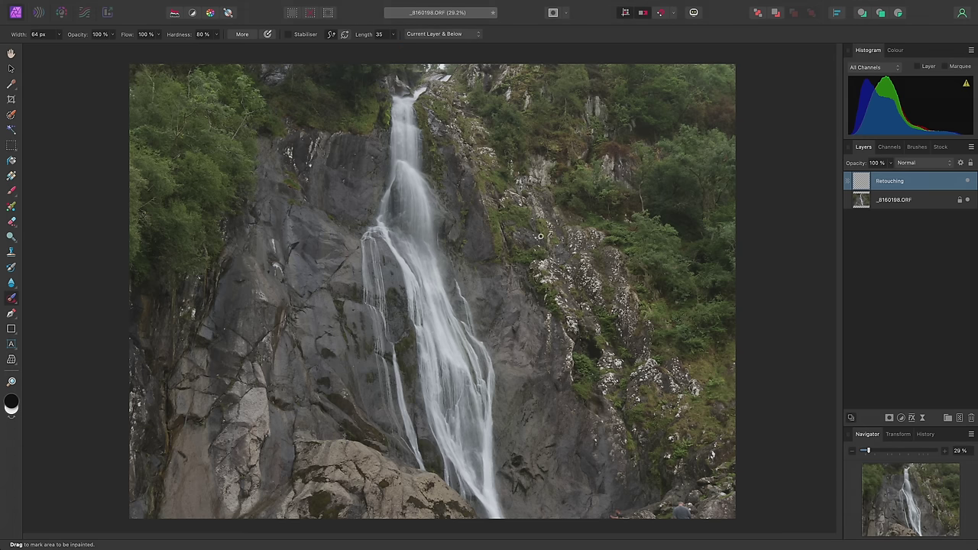
# Zoom in and inpaint away the crouching person and the standing man
pyautogui.scroll(-5, 608, 445)
pyautogui.hscroll(5, 608, 445)
pyautogui.scroll(10, 608, 445)
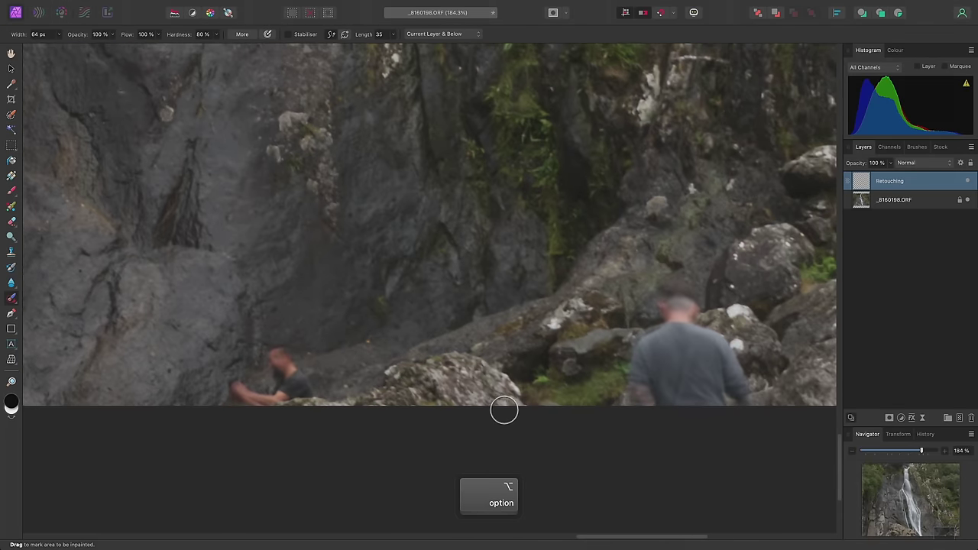
pyautogui.moveTo(298, 353)
pyautogui.mouseDown()
pyautogui.moveTo(320, 379)
pyautogui.moveTo(291, 381)
pyautogui.moveTo(316, 395)
pyautogui.moveTo(269, 399)
pyautogui.moveTo(246, 390)
pyautogui.moveTo(295, 395)
pyautogui.mouseUp()
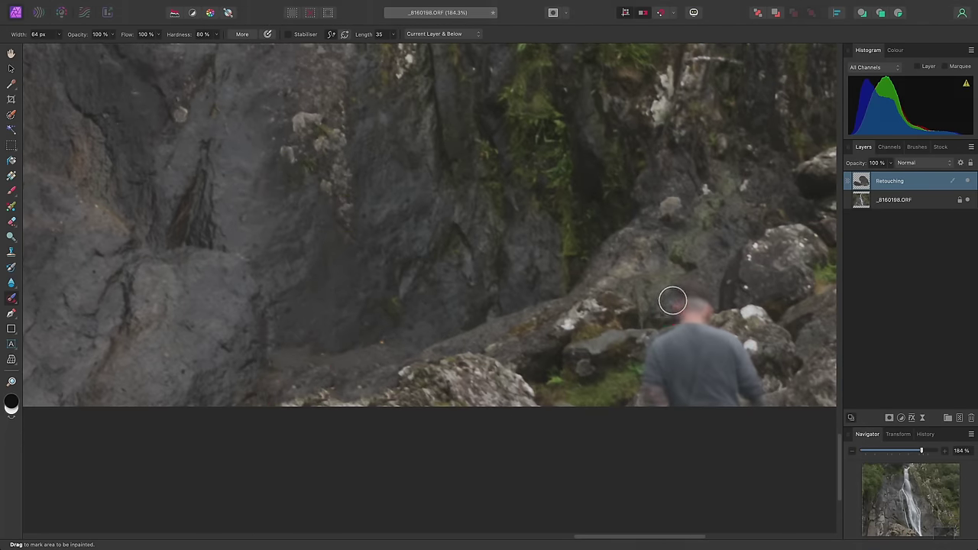
pyautogui.moveTo(672, 299)
pyautogui.mouseDown()
pyautogui.moveTo(743, 365)
pyautogui.moveTo(752, 403)
pyautogui.moveTo(646, 412)
pyautogui.moveTo(659, 350)
pyautogui.moveTo(696, 344)
pyautogui.moveTo(737, 380)
pyautogui.moveTo(668, 391)
pyautogui.moveTo(696, 362)
pyautogui.moveTo(672, 344)
pyautogui.mouseUp()
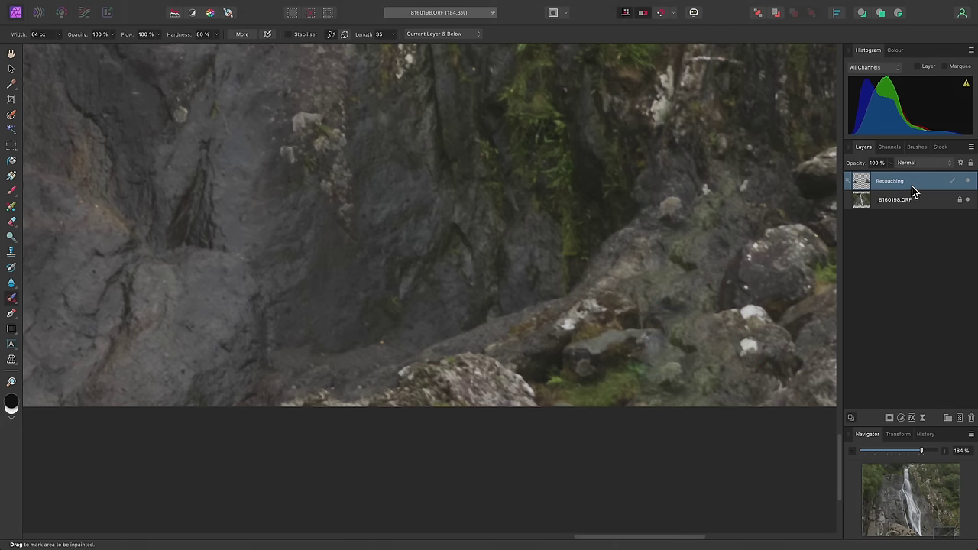
# Toggle the Retouching layer off and on to compare, then fit the photo to the window
pyautogui.click(967, 181)
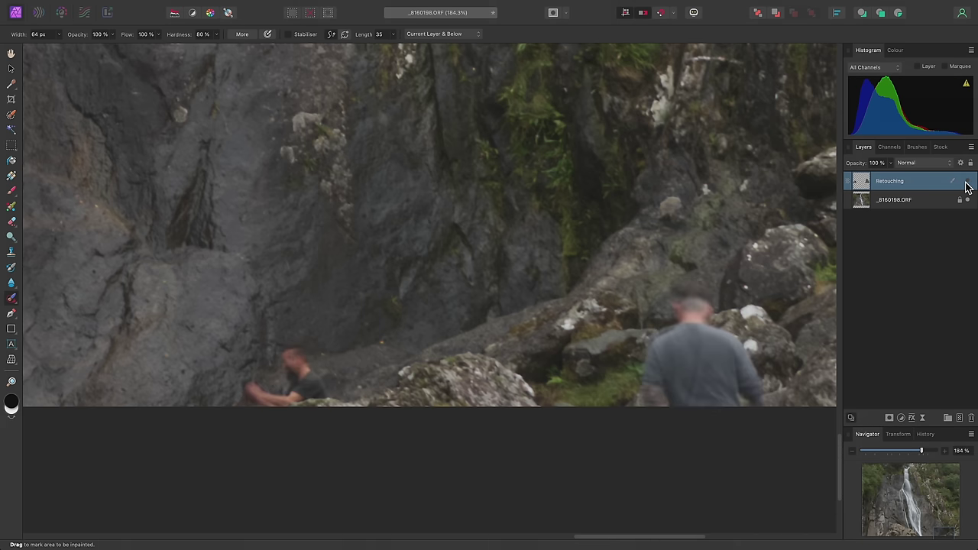
pyautogui.click(967, 181)
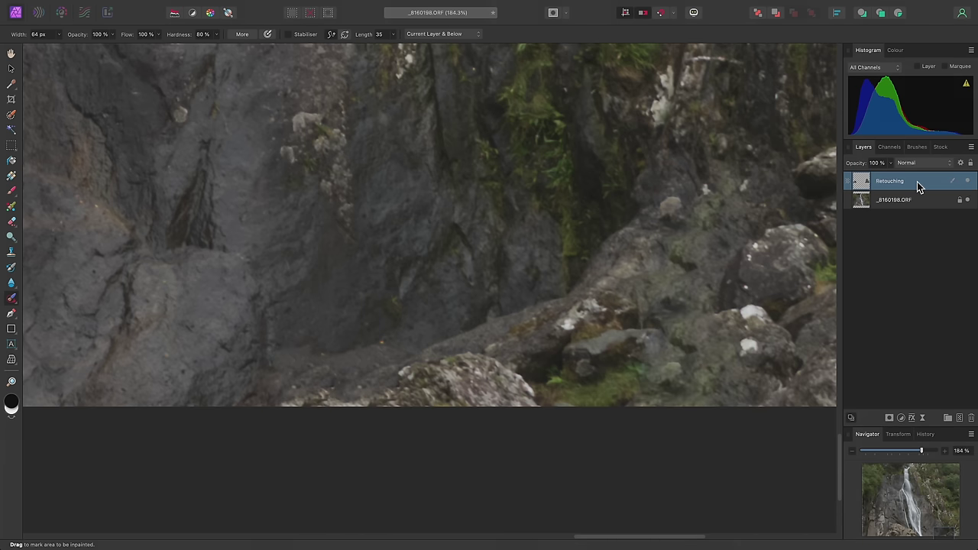
pyautogui.press('super+0')
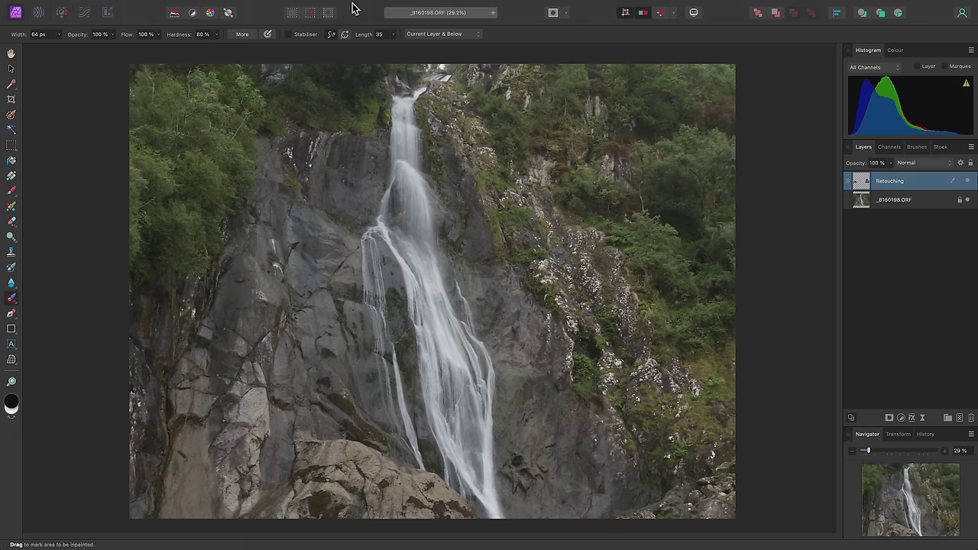
# Browse the adjustment layer menu and dismiss it without choosing anything
pyautogui.moveTo(243, 7)
pyautogui.click(207, 6)
pyautogui.moveTo(272, 127)
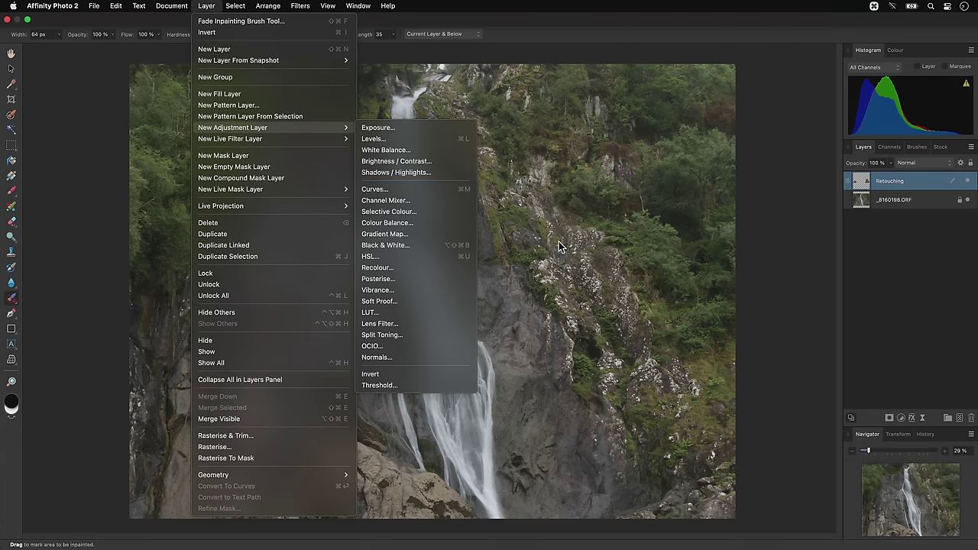
pyautogui.press('Escape')
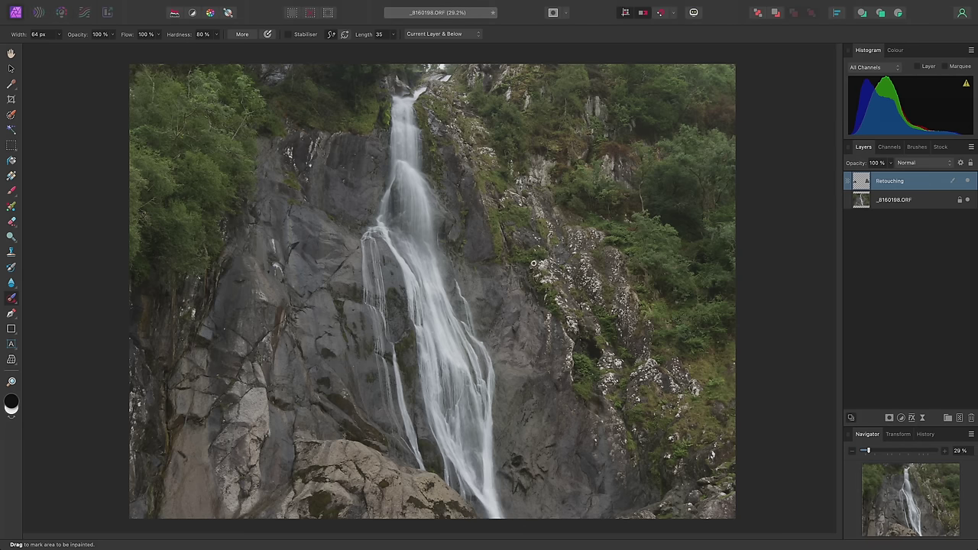
# Add a Curves adjustment with Cmd+M, shaping an S-curve with lowered shadows and lifted highlights
pyautogui.press('super+m')
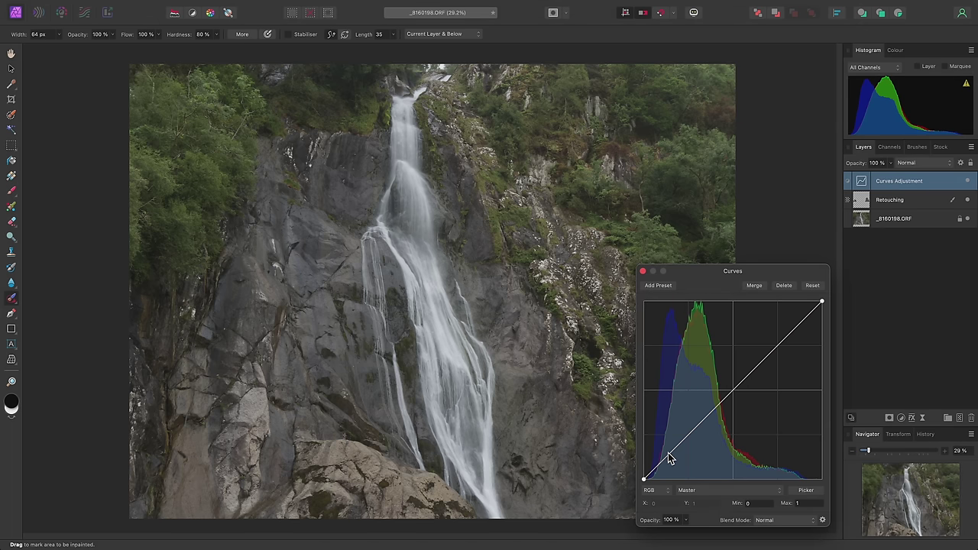
pyautogui.moveTo(669, 459); pyautogui.dragTo(669, 460)
pyautogui.moveTo(705, 427); pyautogui.dragTo(704, 427)
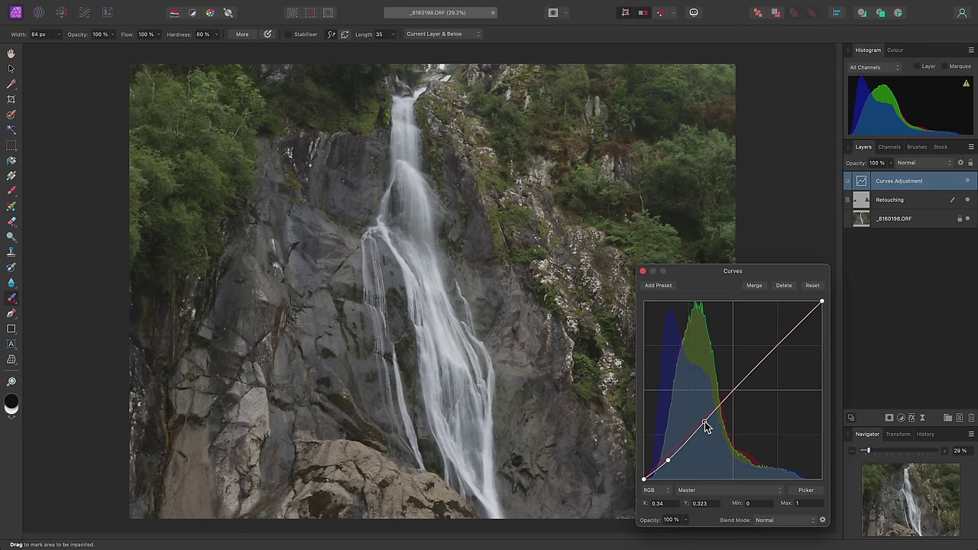
pyautogui.click(768, 354)
pyautogui.moveTo(768, 354); pyautogui.dragTo(768, 350)
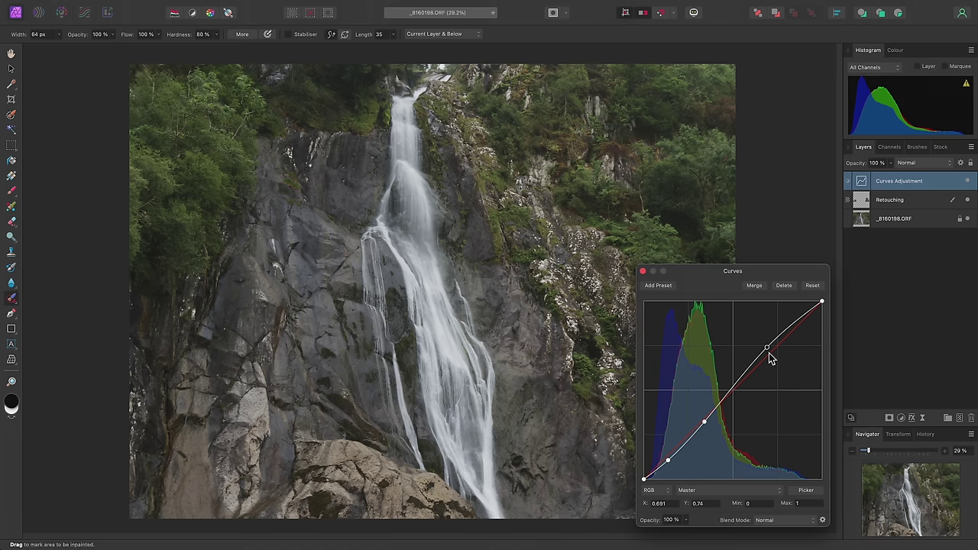
pyautogui.click(643, 271)
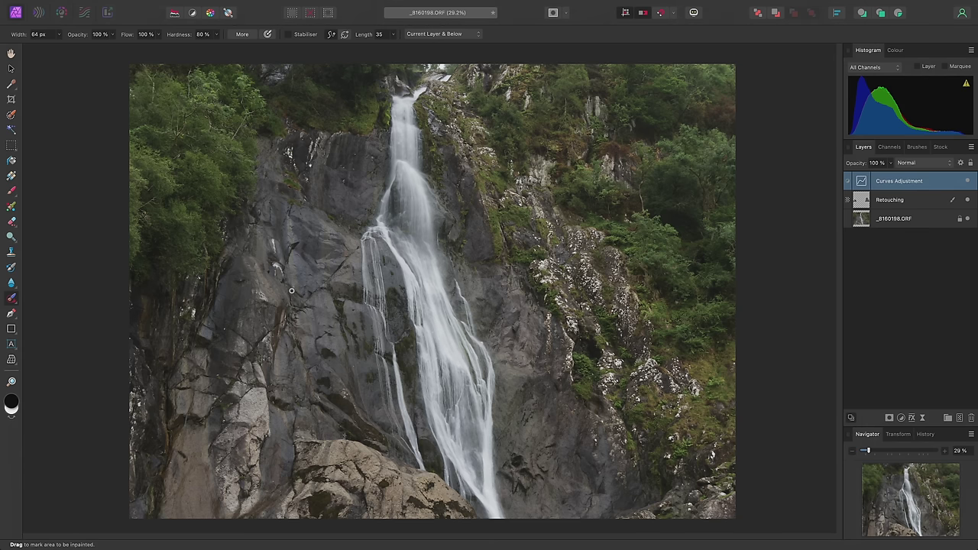
# Add a new pixel layer on top and name it 'Brush Work'
pyautogui.click(961, 418)
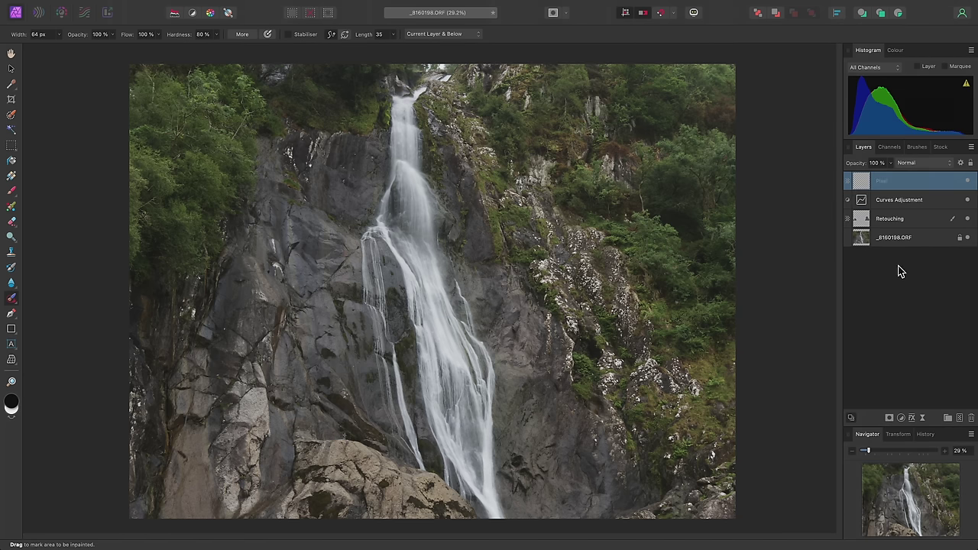
pyautogui.doubleClick(884, 182)
pyautogui.write('Brush Work')
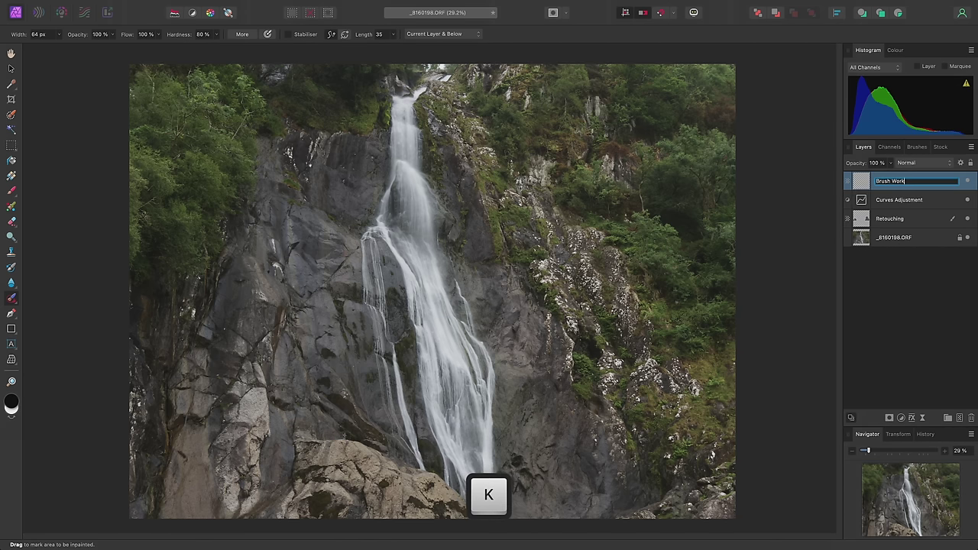
pyautogui.press('Return')
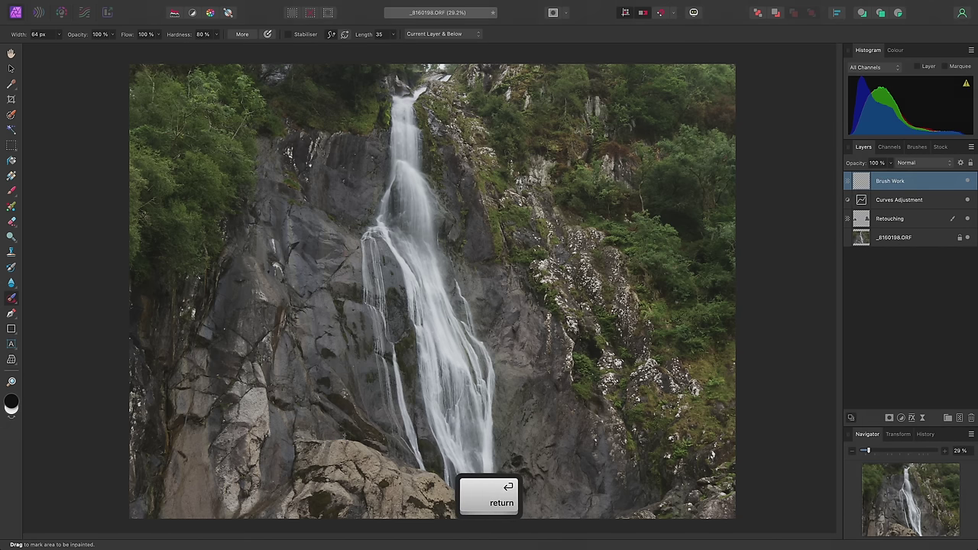
# Set Brush Work to Overlay blending at 30% opacity and select the Paint Brush Tool
pyautogui.click(915, 163)
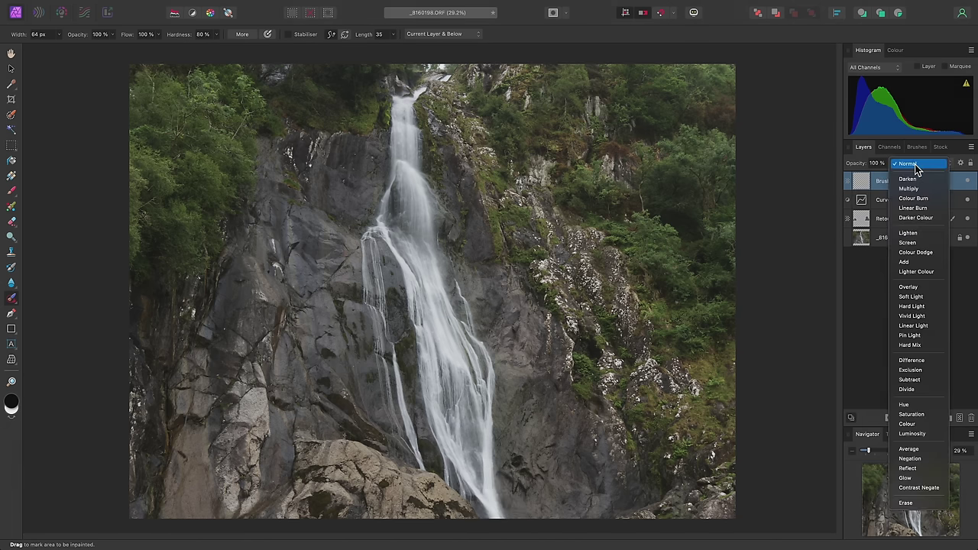
pyautogui.click(922, 288)
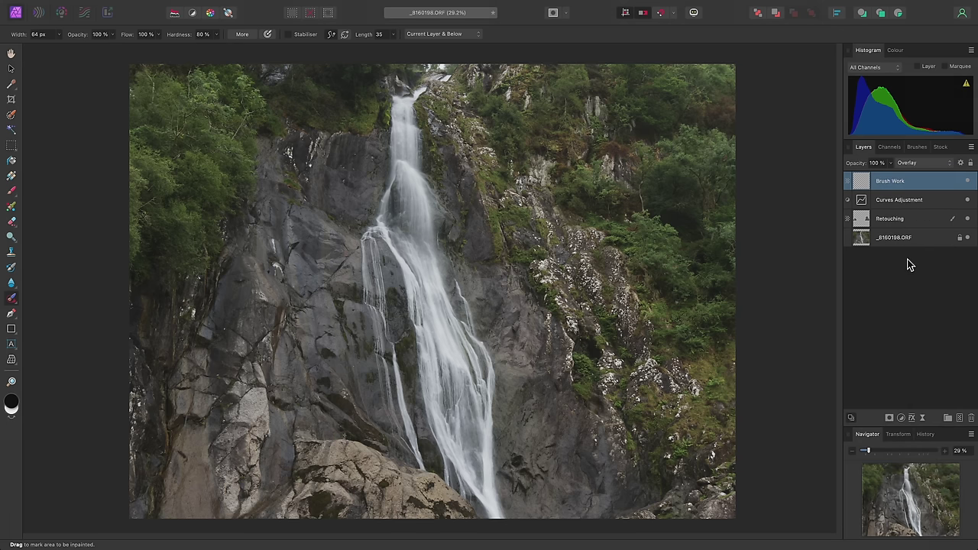
pyautogui.moveTo(891, 163); pyautogui.dragTo(831, 176)
pyautogui.click(13, 194)
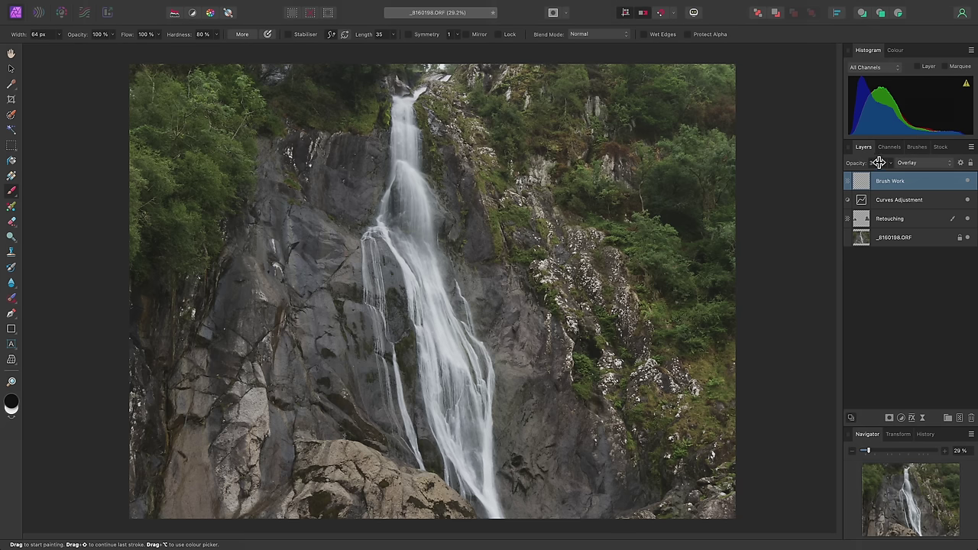
# Choose the 1536 soft brush from the Masking category and enlarge it to about 3089 px
pyautogui.click(916, 146)
pyautogui.click(912, 160)
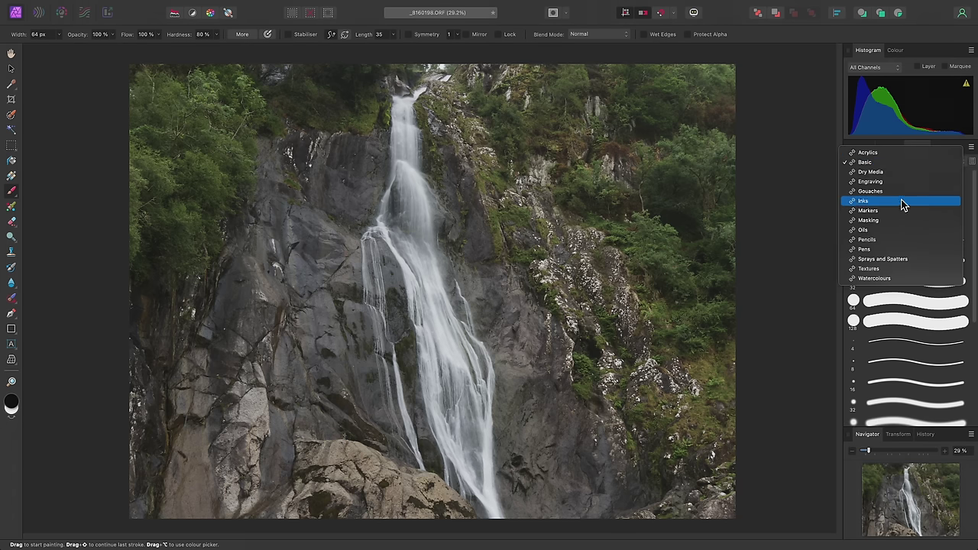
pyautogui.click(899, 219)
pyautogui.scroll(-5, 897, 222)
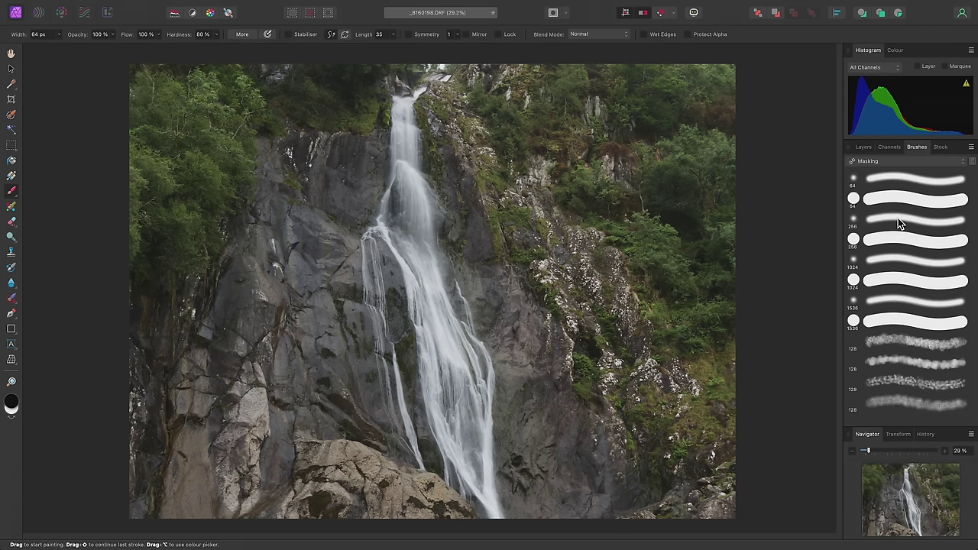
pyautogui.click(897, 300)
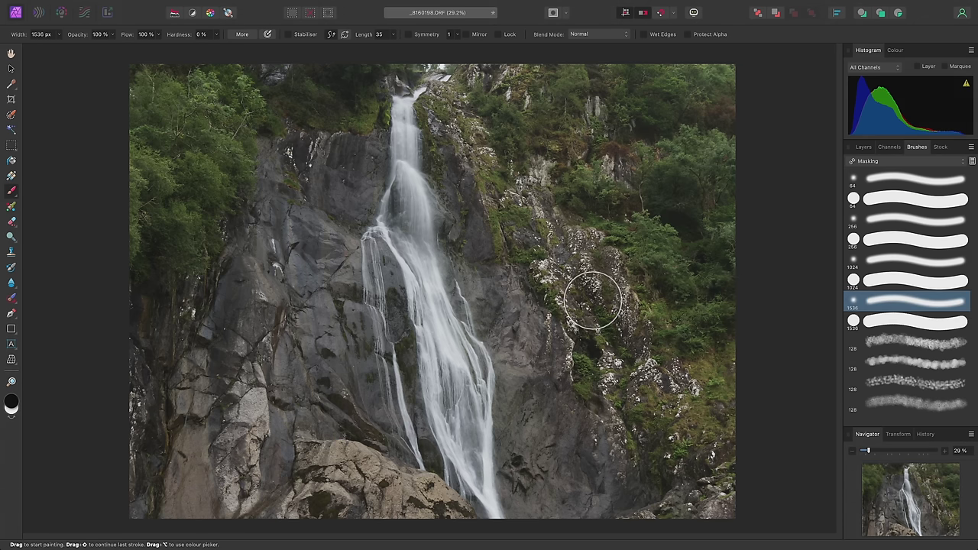
pyautogui.press(']')
pyautogui.press(']')
pyautogui.press(']')
pyautogui.press(']')
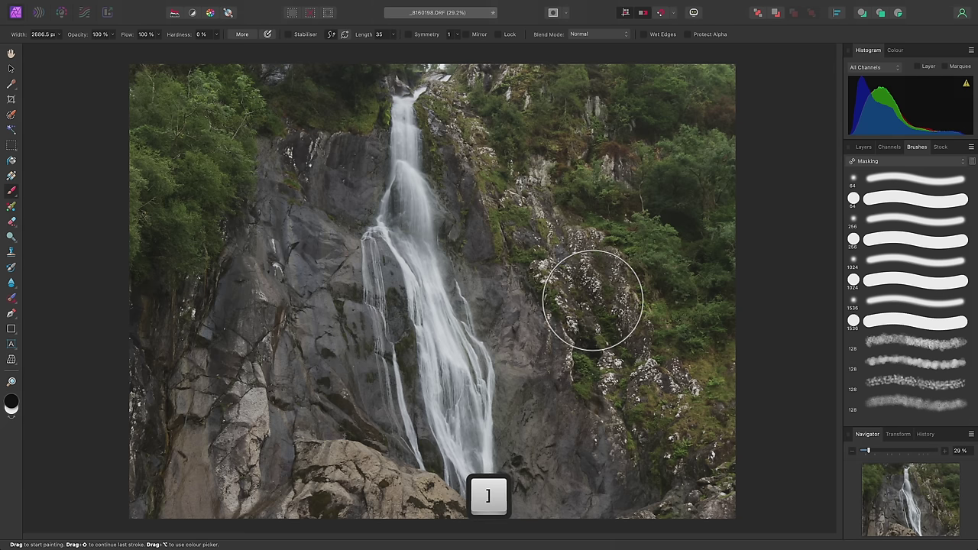
pyautogui.press(']')
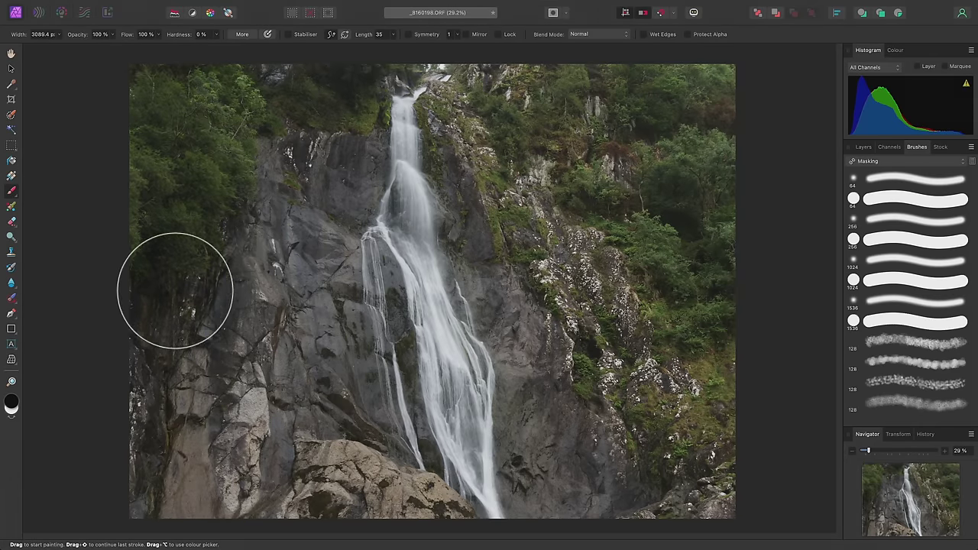
# Paint over the left rock face, bottom rocks and upper-right trees, then return to Layers and the pan tool
pyautogui.moveTo(222, 491)
pyautogui.mouseDown()
pyautogui.moveTo(285, 360)
pyautogui.moveTo(274, 191)
pyautogui.moveTo(243, 68)
pyautogui.moveTo(300, 115)
pyautogui.moveTo(303, 160)
pyautogui.moveTo(280, 268)
pyautogui.moveTo(291, 383)
pyautogui.moveTo(345, 475)
pyautogui.mouseUp()
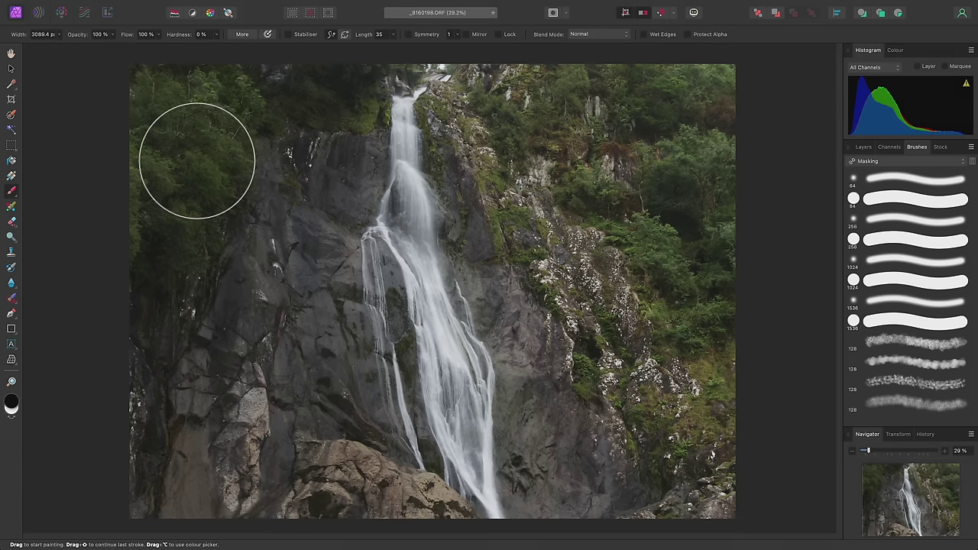
pyautogui.moveTo(511, 69)
pyautogui.mouseDown()
pyautogui.moveTo(670, 158)
pyautogui.moveTo(617, 105)
pyautogui.moveTo(675, 135)
pyautogui.moveTo(749, 425)
pyautogui.moveTo(732, 477)
pyautogui.moveTo(640, 339)
pyautogui.moveTo(500, 84)
pyautogui.moveTo(511, 156)
pyautogui.moveTo(567, 289)
pyautogui.moveTo(753, 262)
pyautogui.mouseUp()
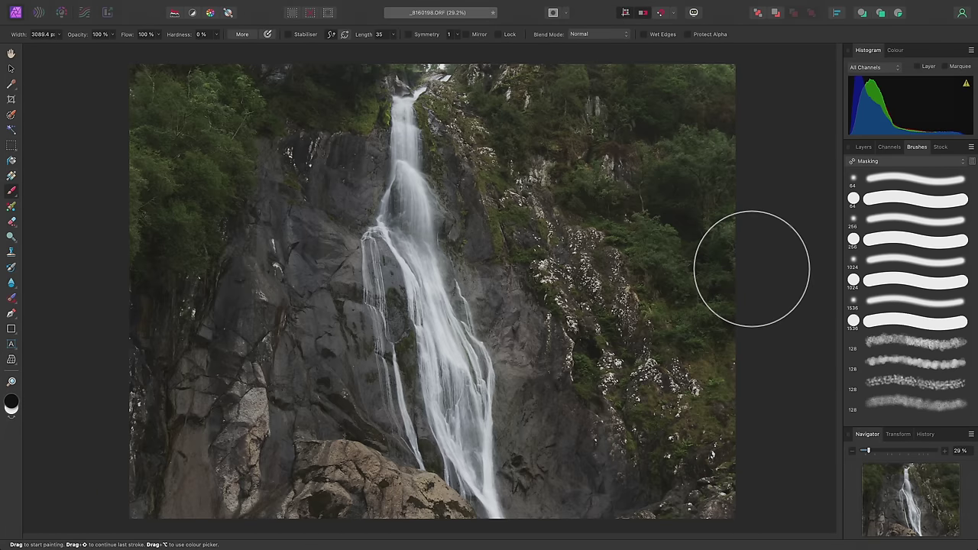
pyautogui.click(864, 147)
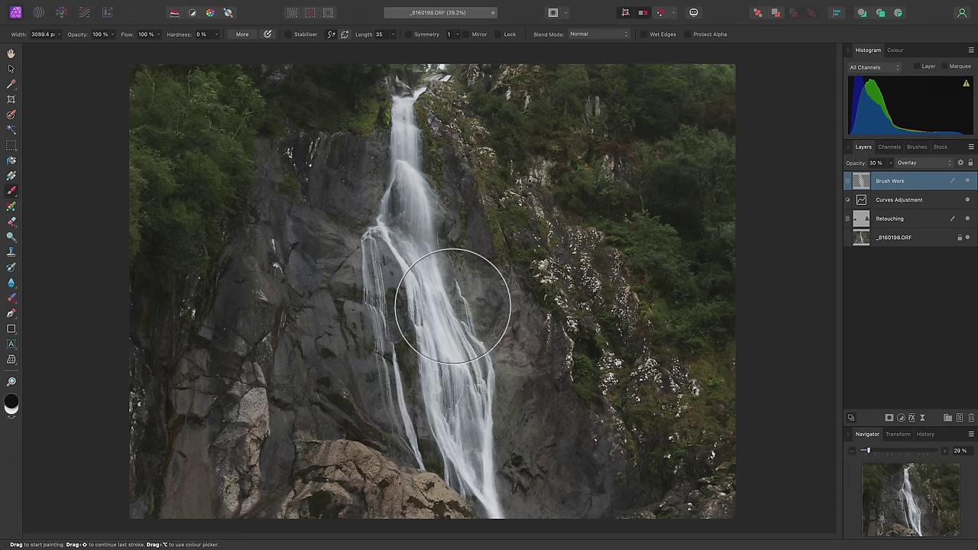
pyautogui.press('h')
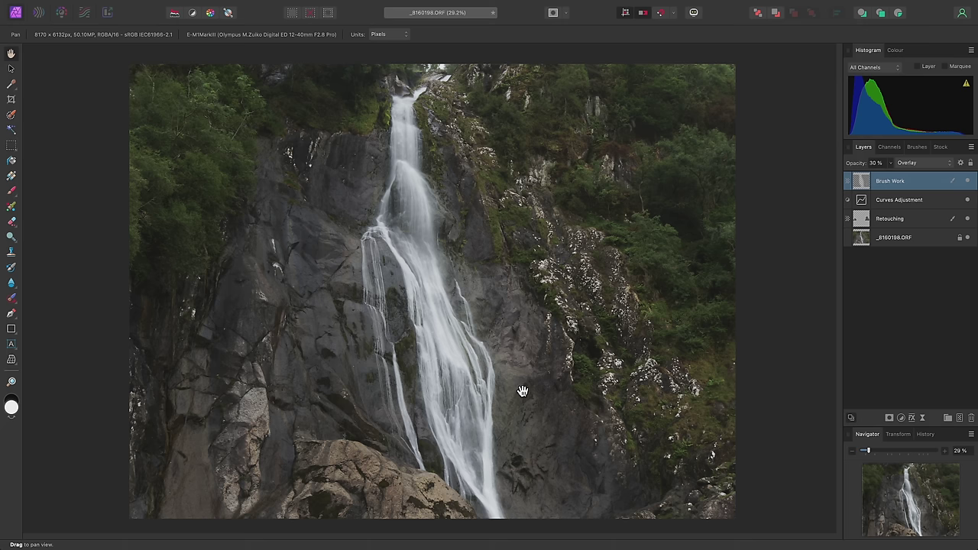
# Create a pixel layer named 'Waterfall' at 30% opacity with Overlay blending
pyautogui.click(960, 418)
pyautogui.doubleClick(886, 184)
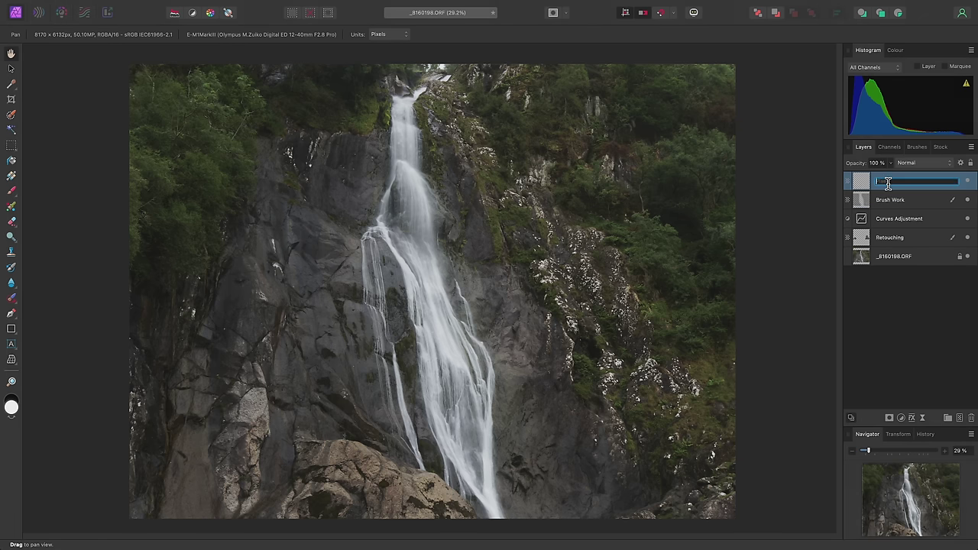
pyautogui.write('Waterfall')
pyautogui.press('Return')
pyautogui.moveTo(890, 163); pyautogui.dragTo(829, 181)
pyautogui.click(918, 164)
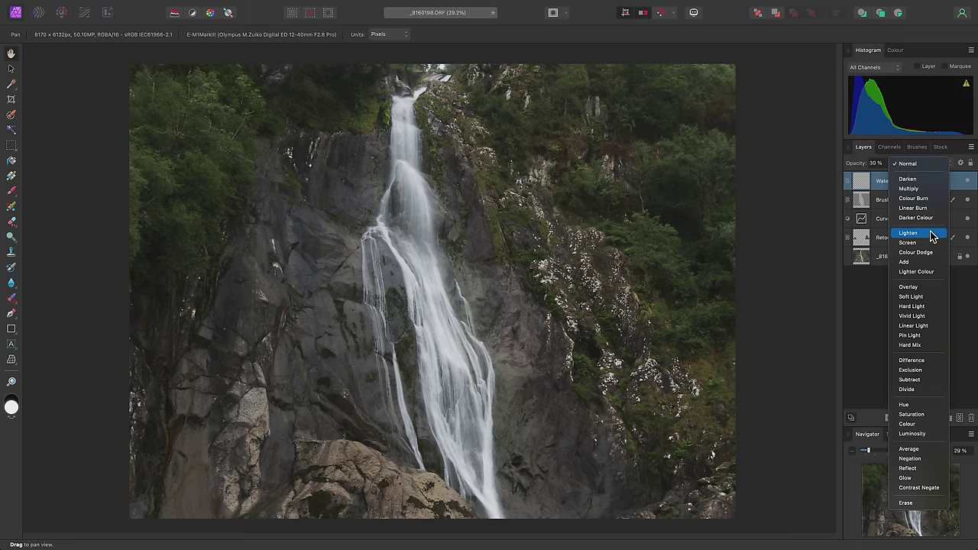
pyautogui.click(931, 287)
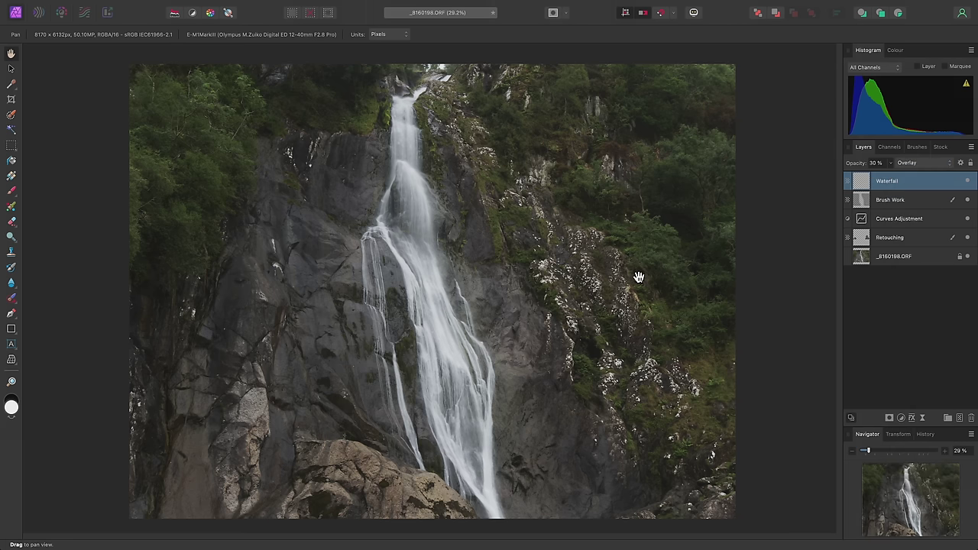
# Paint white brush strokes down the waterfall's strands, including its left side
pyautogui.press('b')
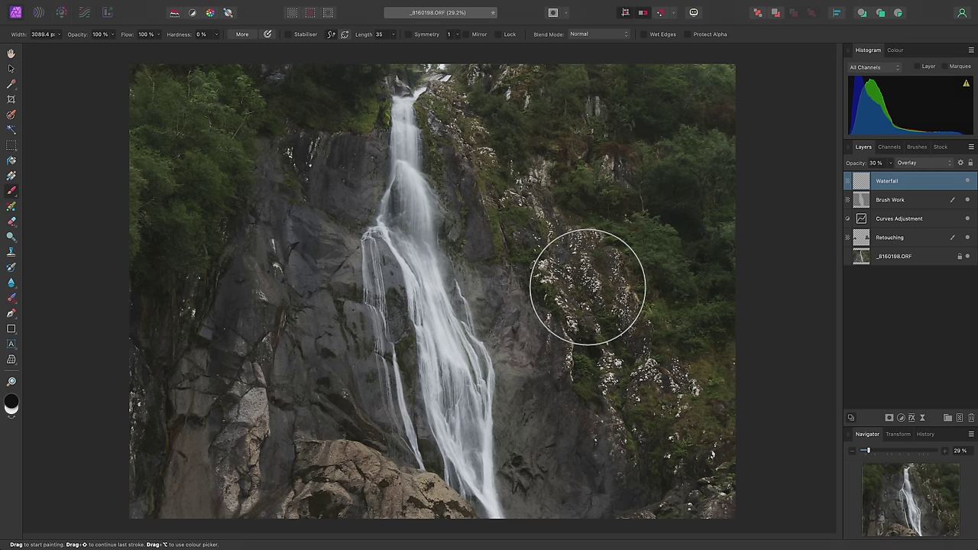
pyautogui.click(17, 413)
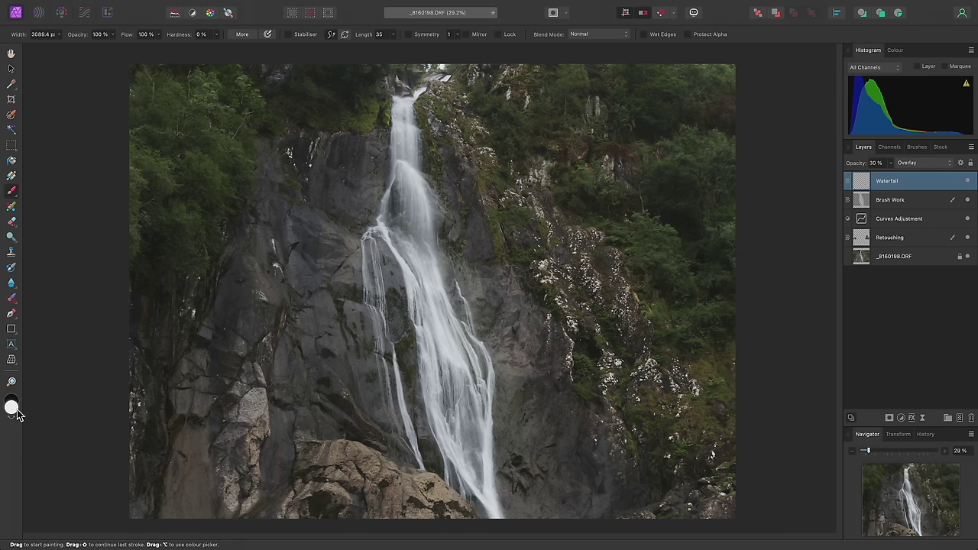
pyautogui.click(406, 323)
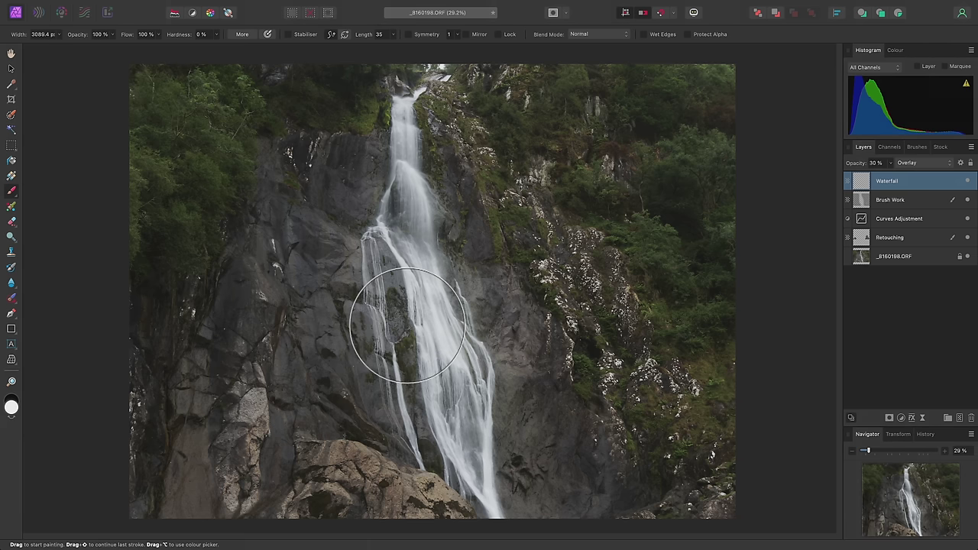
pyautogui.press('x')
pyautogui.click(408, 324)
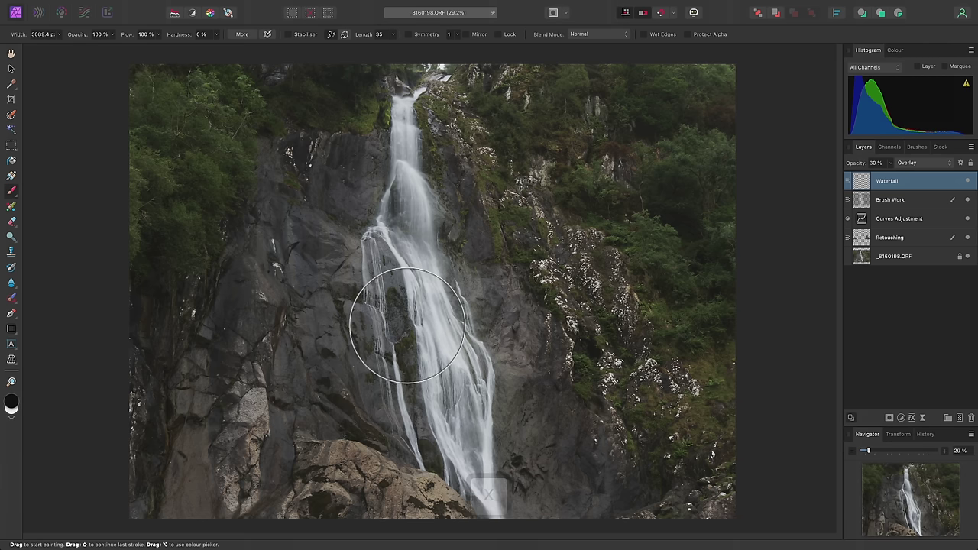
pyautogui.press('x')
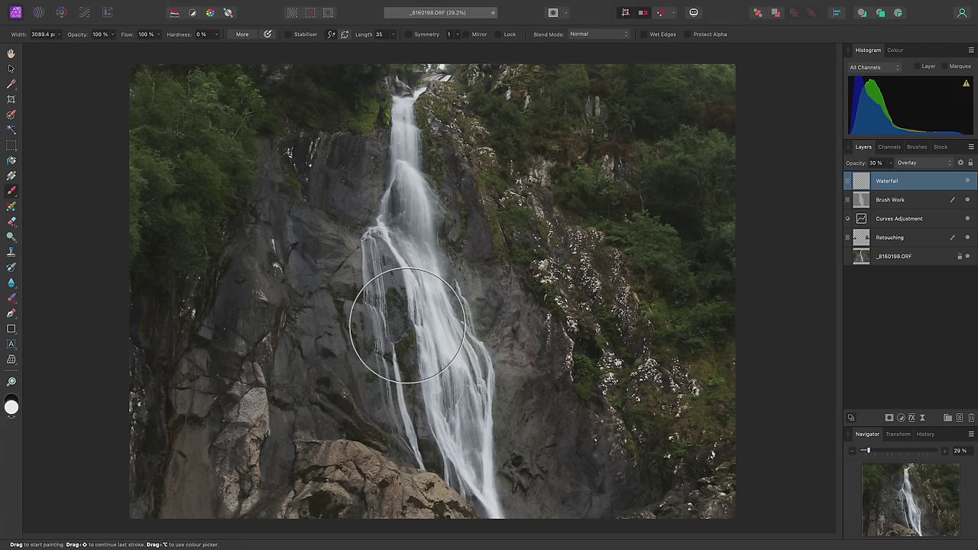
pyautogui.moveTo(406, 120)
pyautogui.mouseDown()
pyautogui.moveTo(426, 269)
pyautogui.moveTo(476, 436)
pyautogui.mouseUp()
pyautogui.moveTo(384, 368)
pyautogui.mouseDown()
pyautogui.moveTo(463, 338)
pyautogui.moveTo(476, 470)
pyautogui.mouseUp()
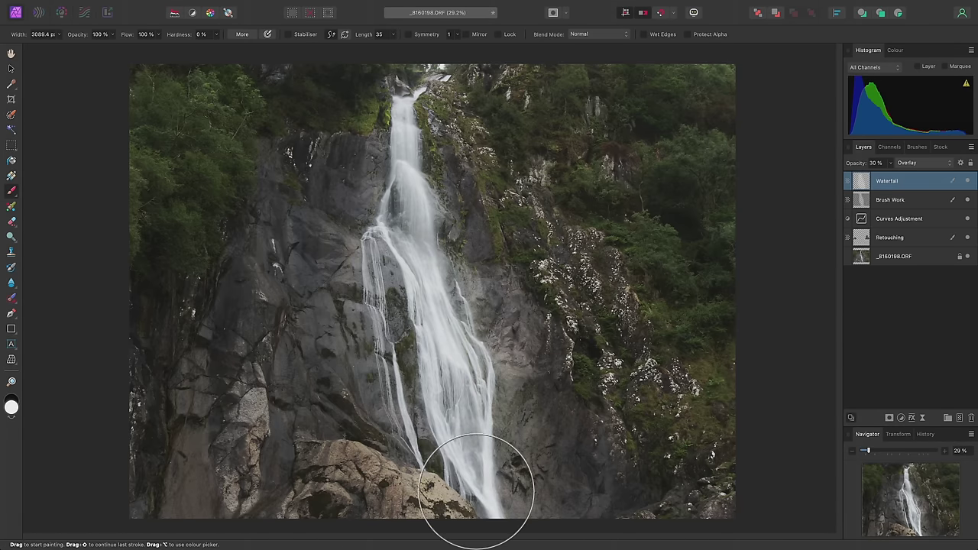
# Switch to the pan tool and lower the Waterfall layer's opacity to 20%
pyautogui.press('h')
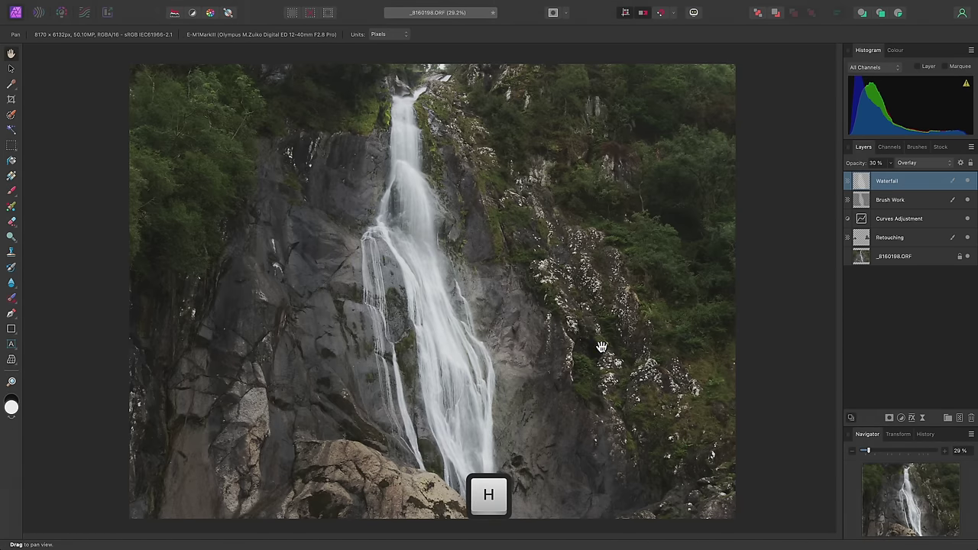
pyautogui.click(890, 163)
pyautogui.moveTo(889, 174); pyautogui.dragTo(881, 178)
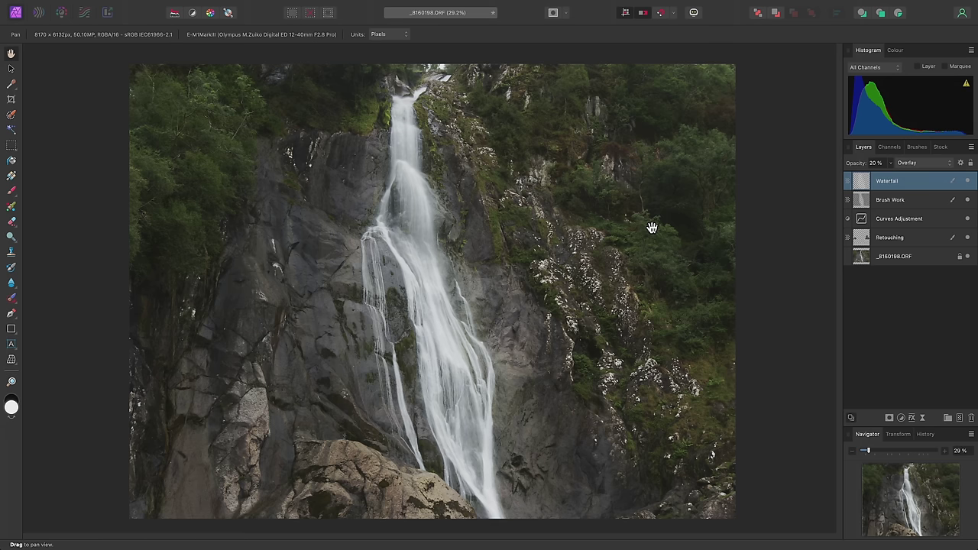
# Add a Selective Colour adjustment layer and set Cyan in the Reds to -100%
pyautogui.moveTo(390, 6)
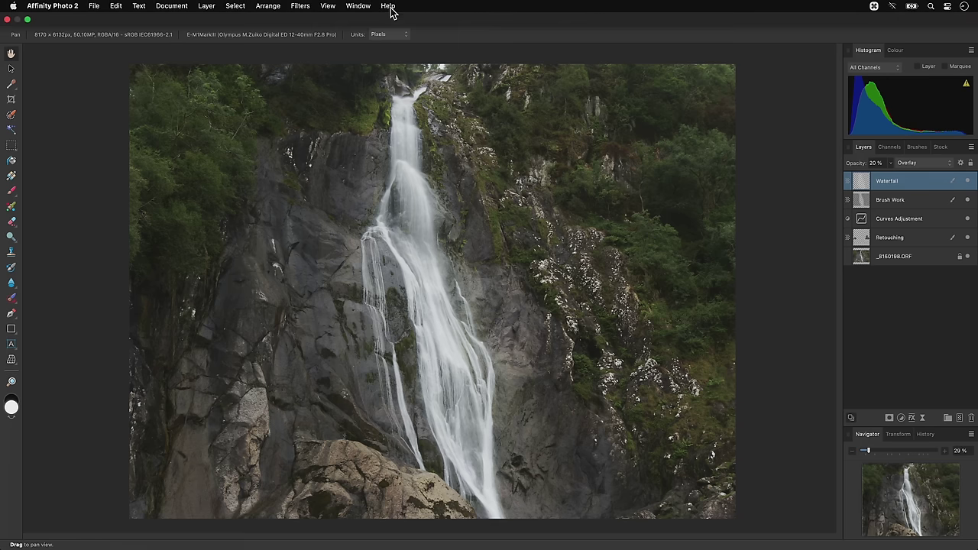
pyautogui.click(207, 6)
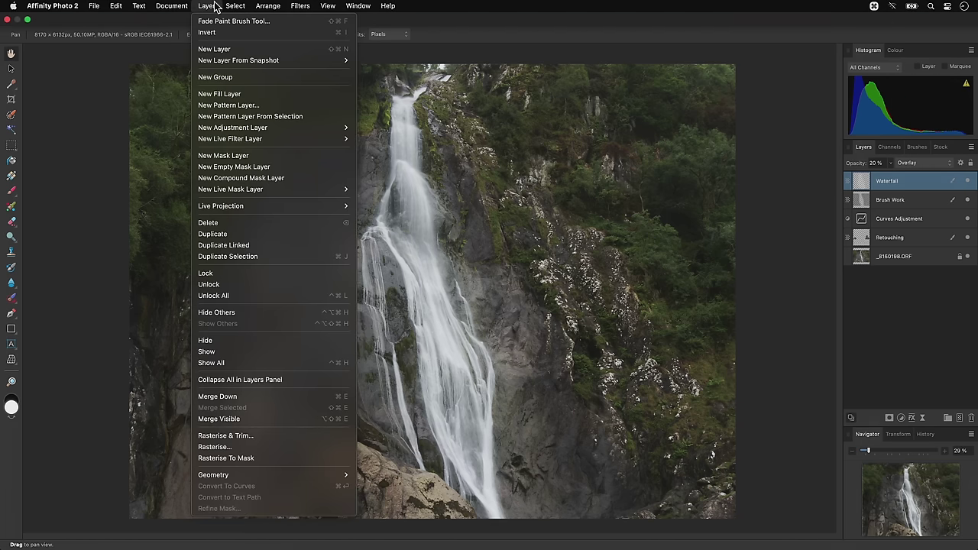
pyautogui.moveTo(259, 128)
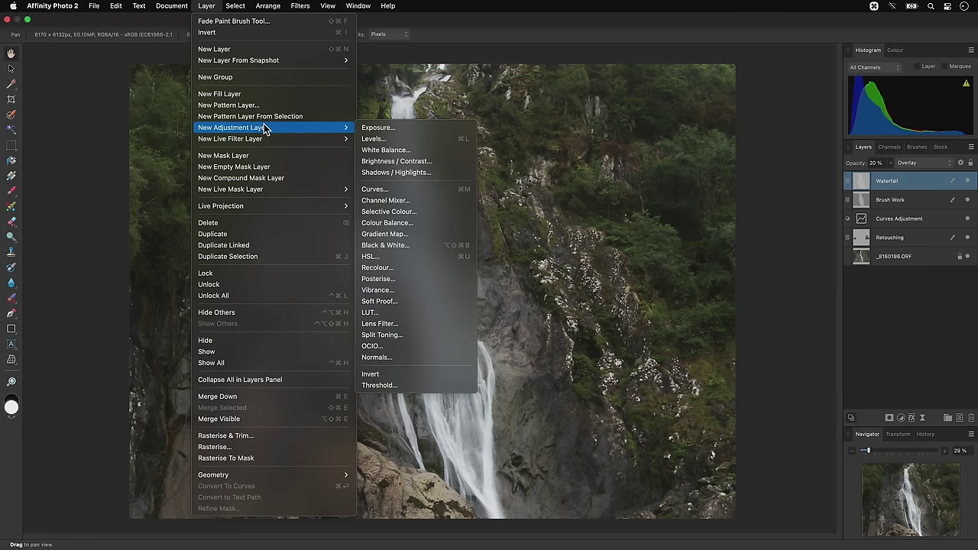
pyautogui.click(429, 215)
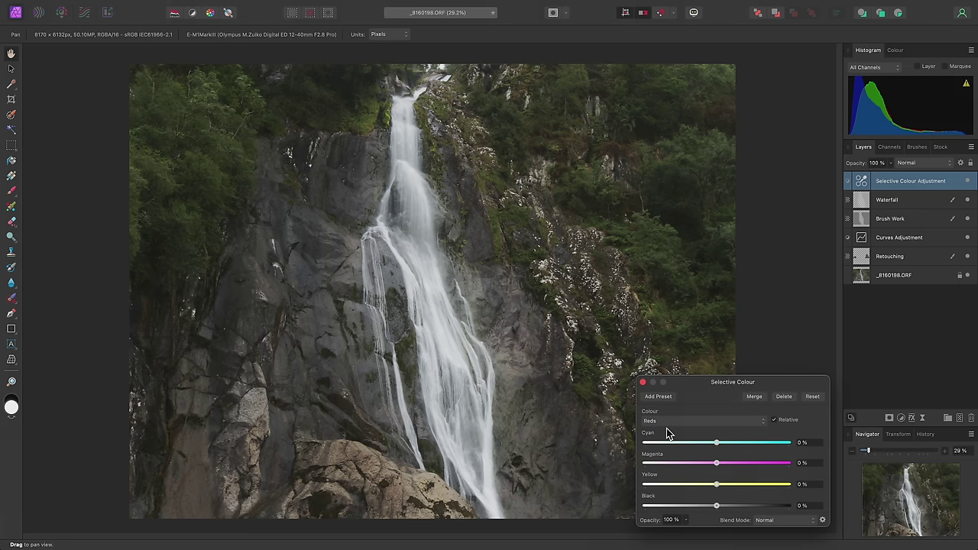
pyautogui.moveTo(716, 443); pyautogui.dragTo(632, 450)
# In the Yellows range, set Cyan to -100% and Yellow to 65%
pyautogui.click(692, 421)
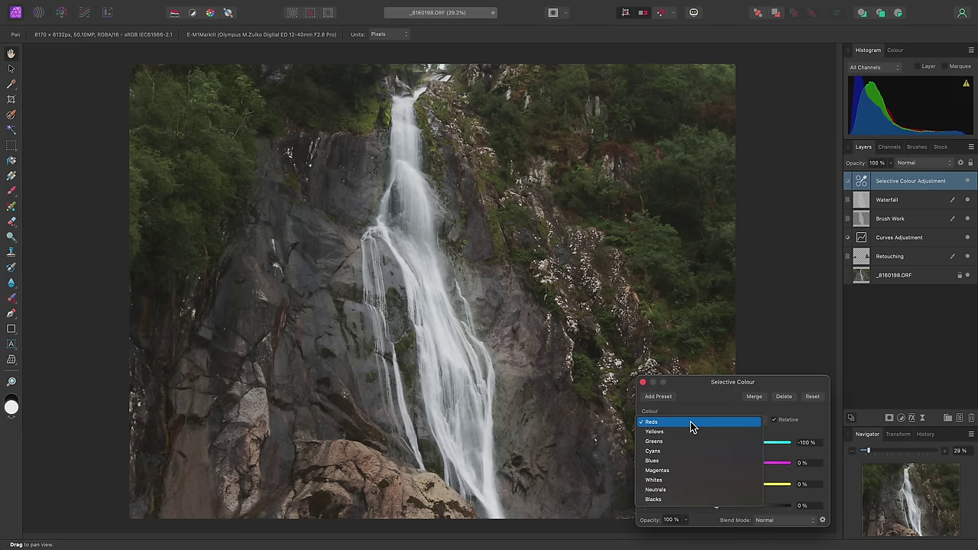
pyautogui.click(691, 433)
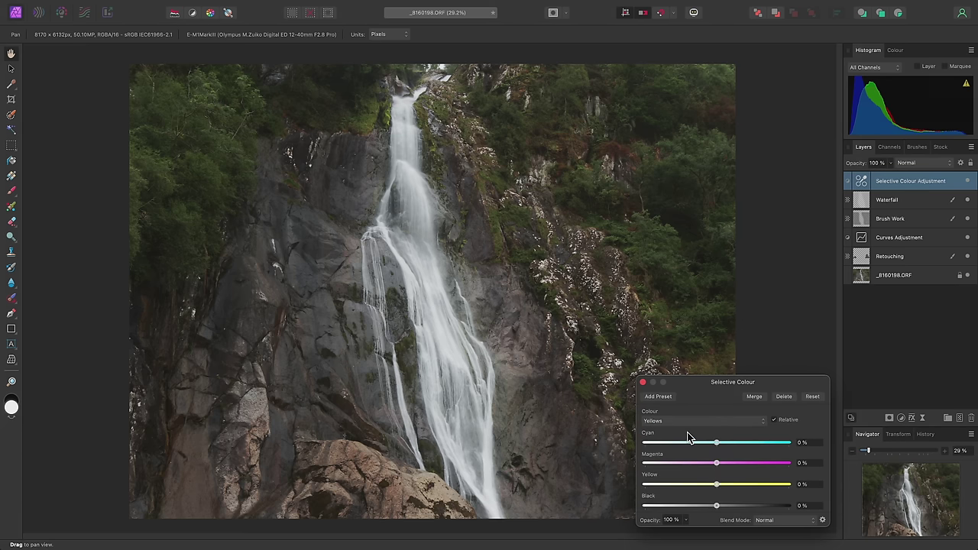
pyautogui.moveTo(716, 443); pyautogui.dragTo(637, 450)
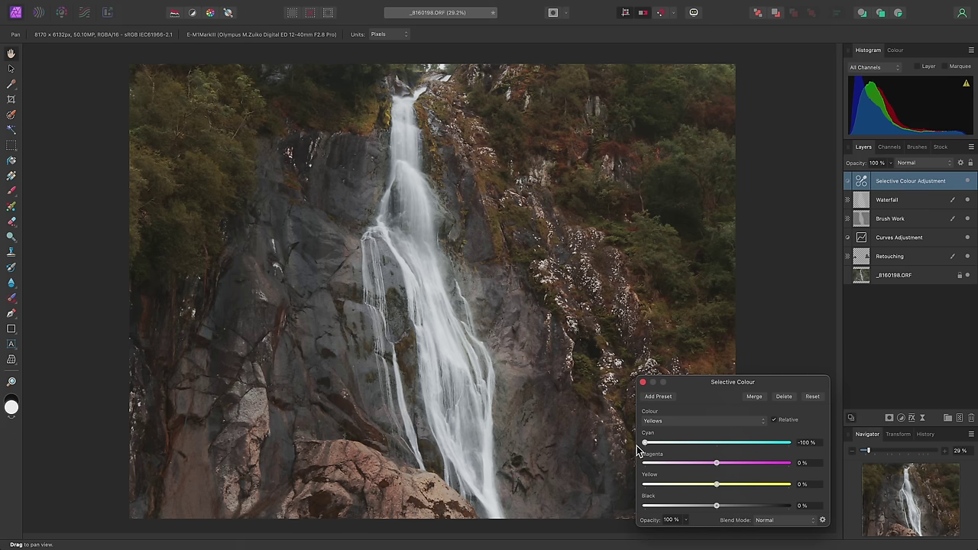
pyautogui.moveTo(716, 486); pyautogui.dragTo(770, 489)
# Set Yellow in the Blacks range to -5% and close the Selective Colour settings
pyautogui.click(667, 421)
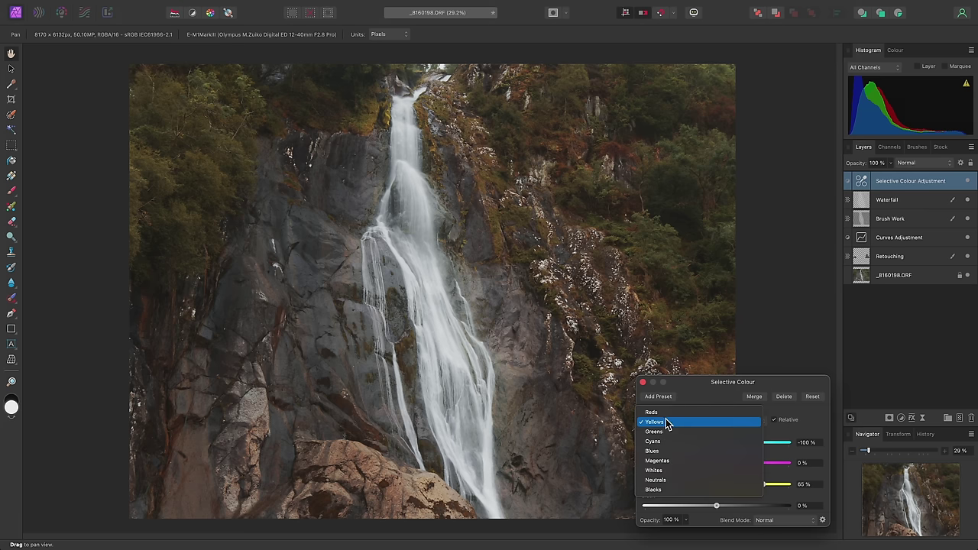
pyautogui.click(670, 493)
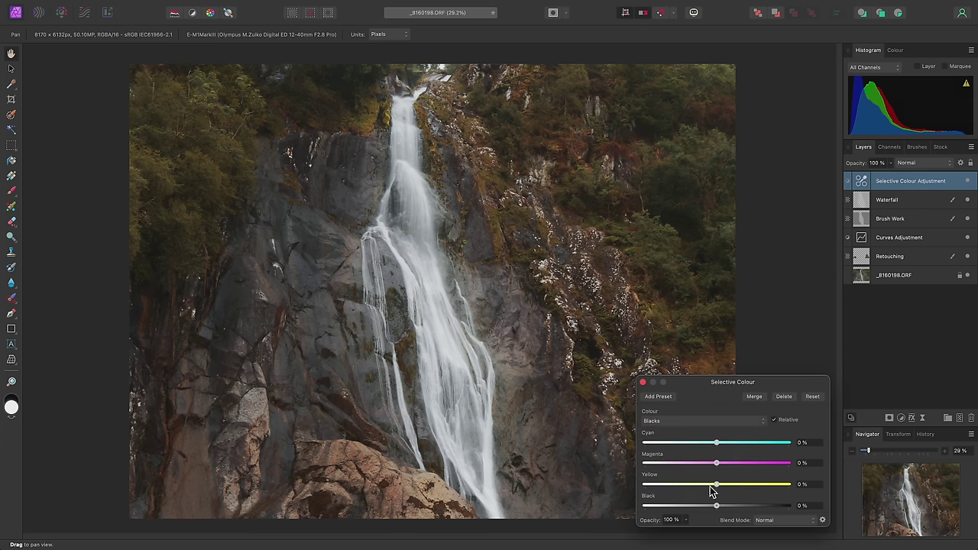
pyautogui.moveTo(715, 489); pyautogui.dragTo(708, 490)
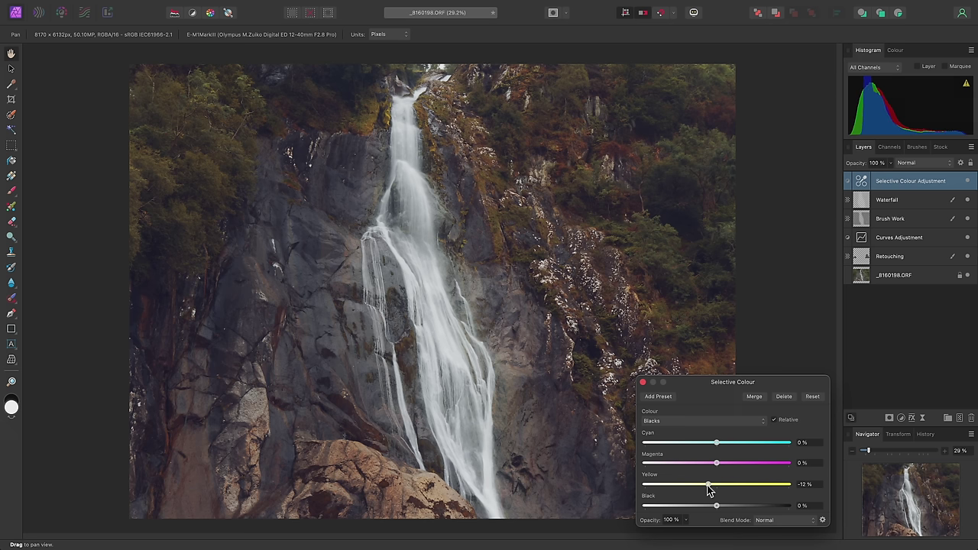
pyautogui.moveTo(708, 487); pyautogui.dragTo(698, 487)
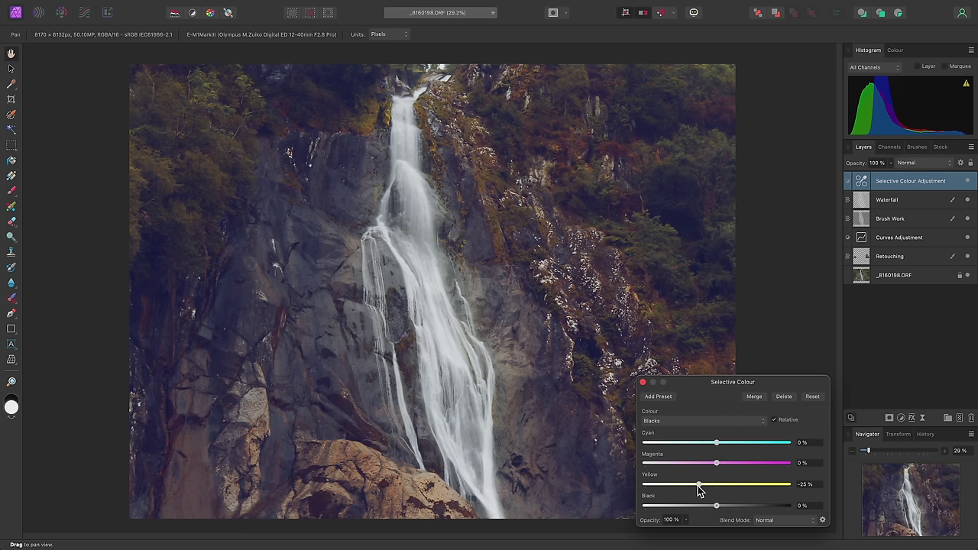
pyautogui.moveTo(697, 486); pyautogui.dragTo(713, 487)
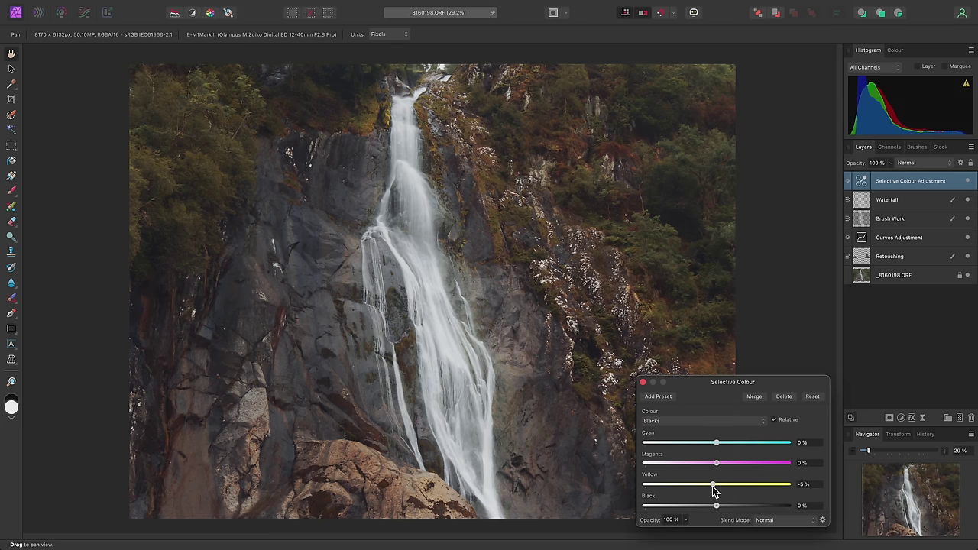
pyautogui.click(642, 381)
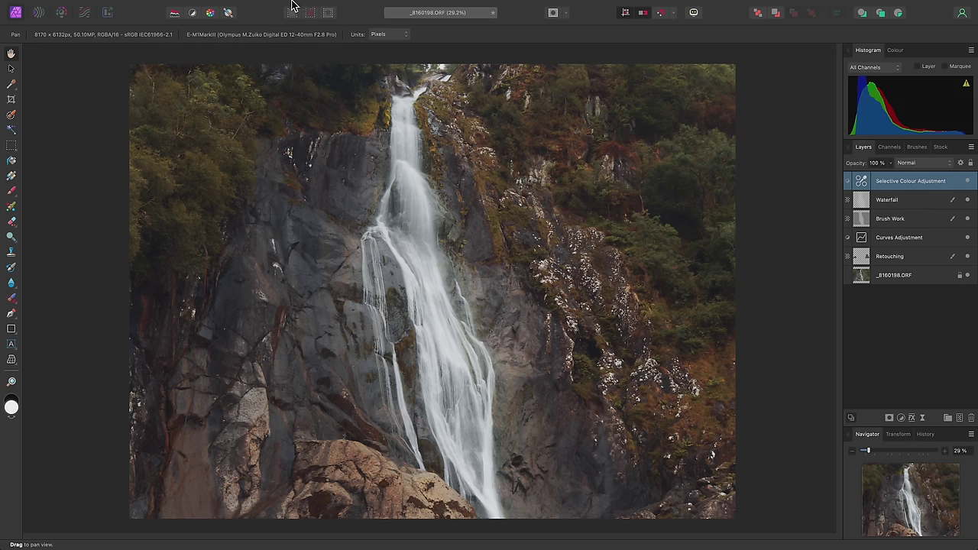
# Add an HSL Shift adjustment with Cmd+U and raise red Luminosity to 70%
pyautogui.click(208, 6)
pyautogui.moveTo(282, 129)
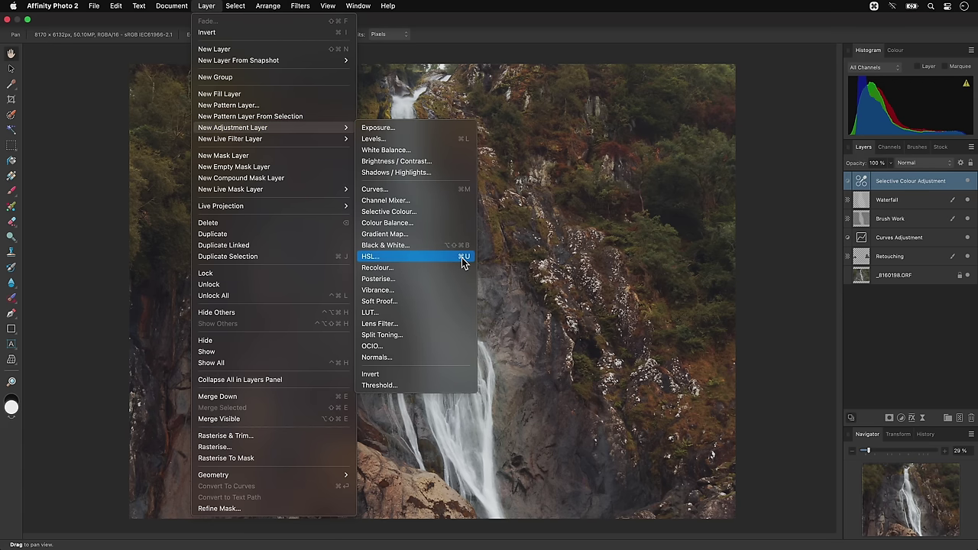
pyautogui.click(586, 267)
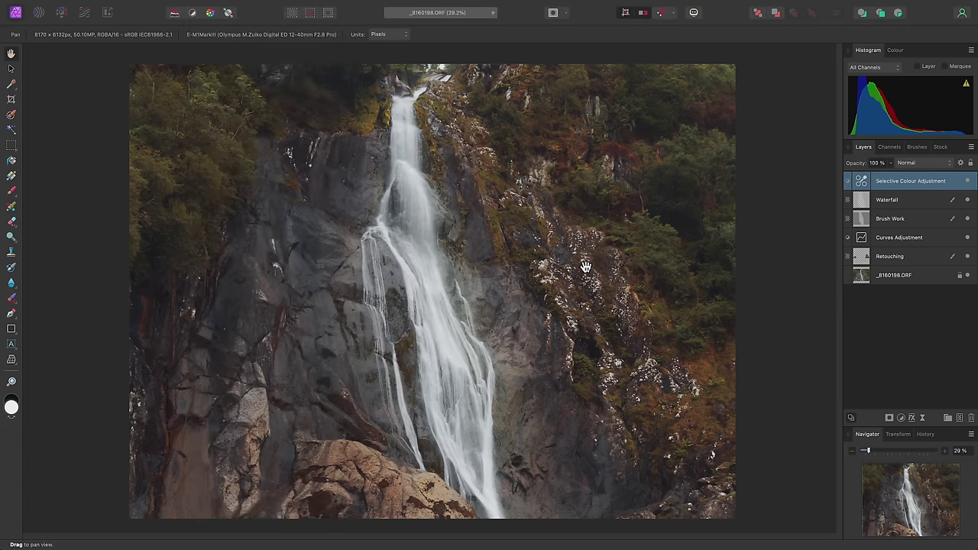
pyautogui.press('super+u')
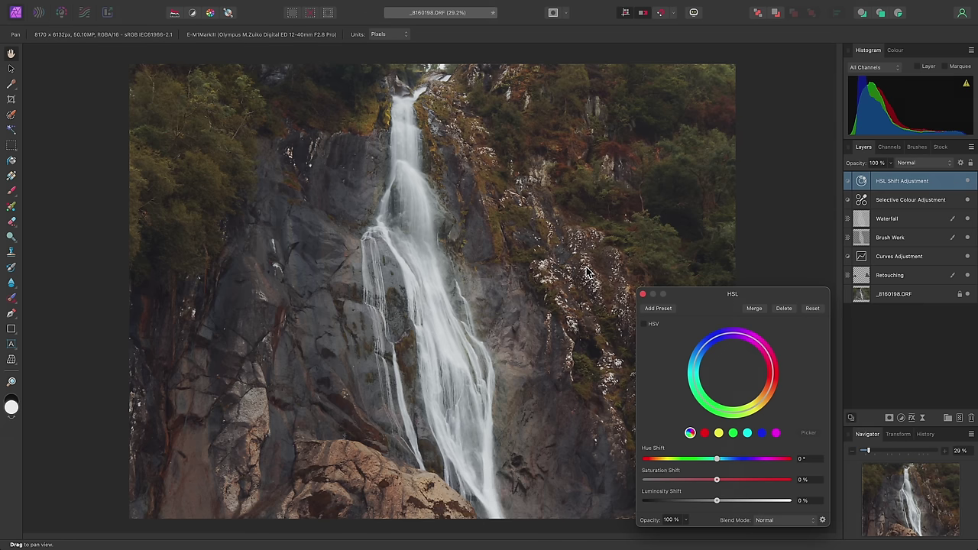
pyautogui.click(704, 433)
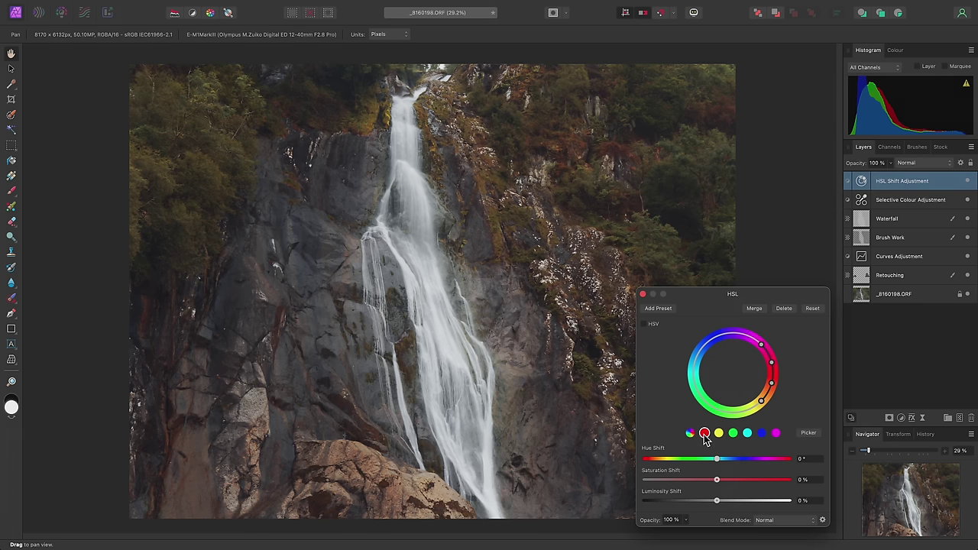
pyautogui.moveTo(716, 501); pyautogui.dragTo(770, 506)
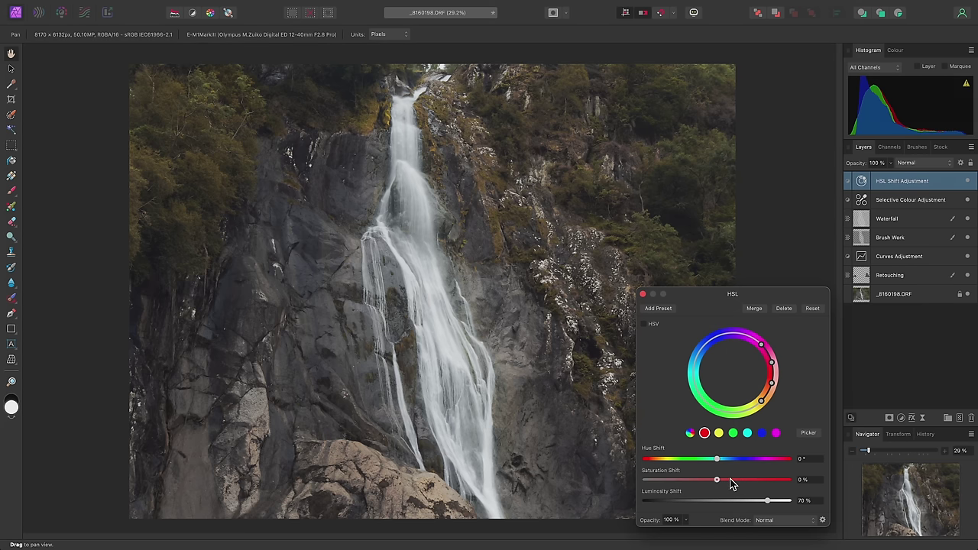
# Switch HSL to HSV mode and raise yellow Luminosity to 60%
pyautogui.click(646, 327)
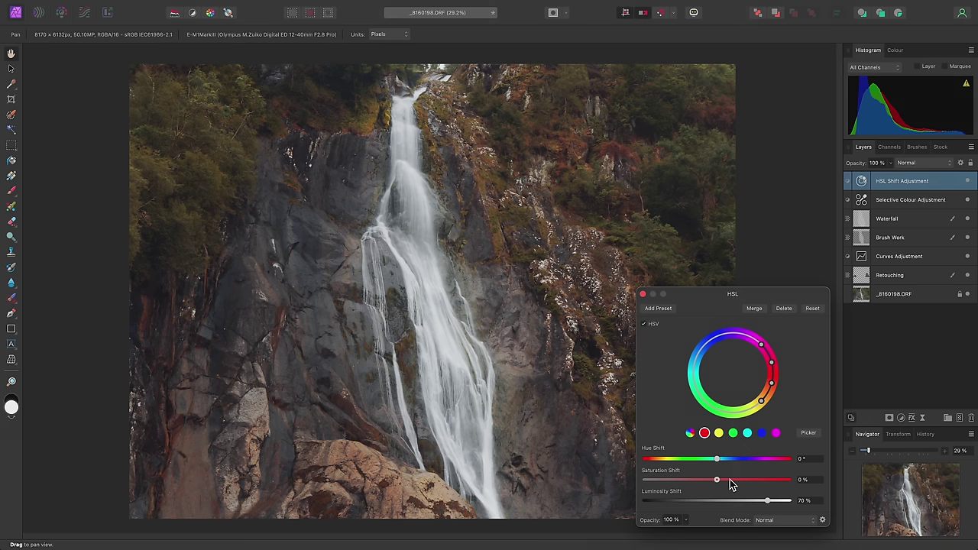
pyautogui.click(719, 434)
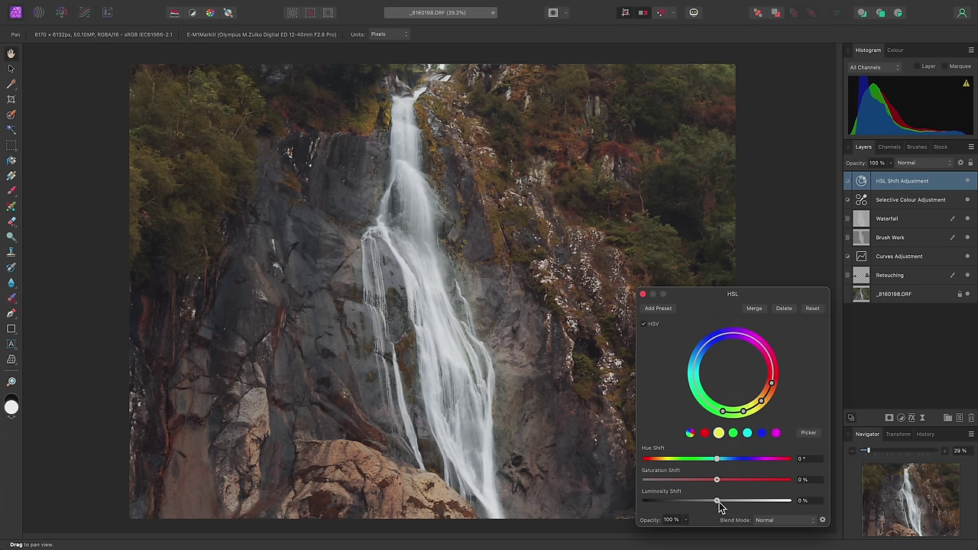
pyautogui.moveTo(717, 502); pyautogui.dragTo(763, 505)
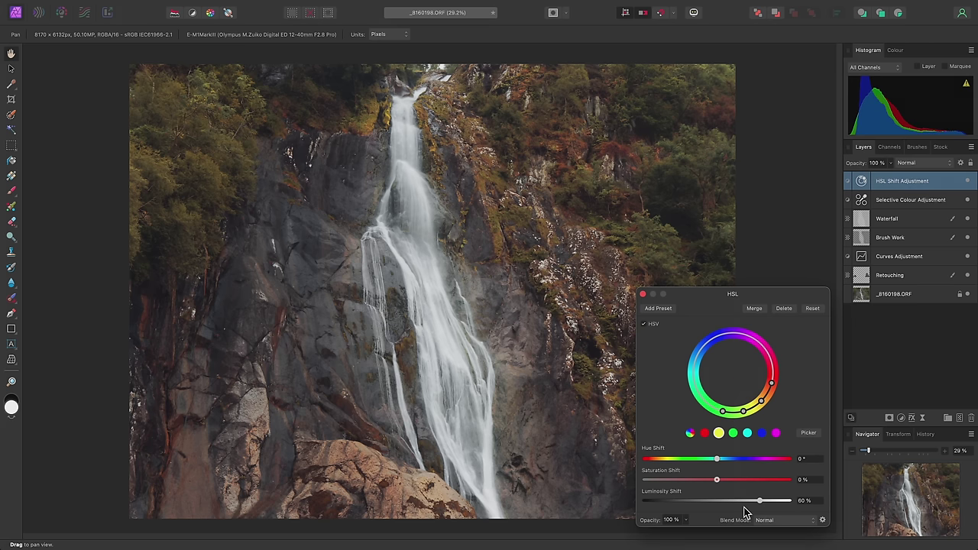
# Zoom into the waterfall and add a Sharpen > Clarity live filter at 100% strength
pyautogui.click(642, 293)
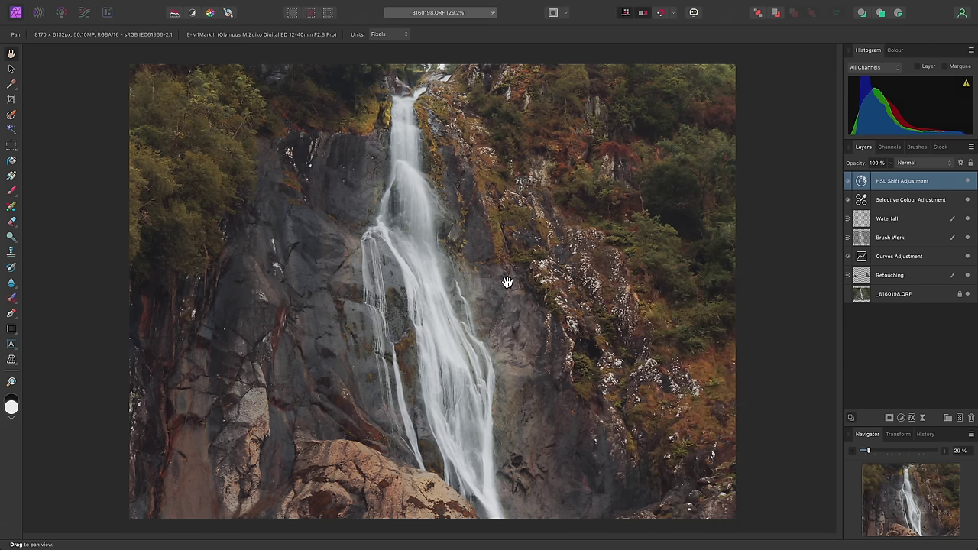
pyautogui.scroll(4, 405, 278)
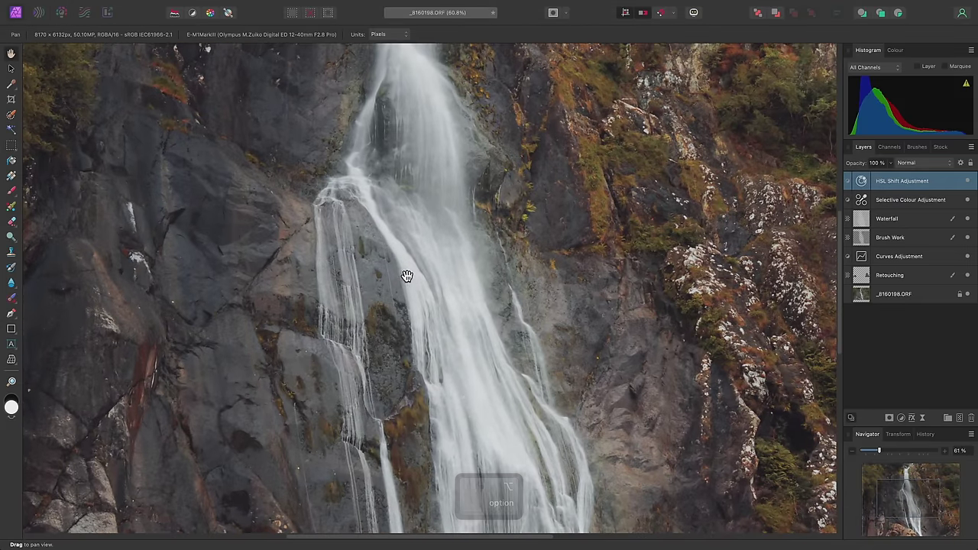
pyautogui.moveTo(407, 276); pyautogui.dragTo(449, 332)
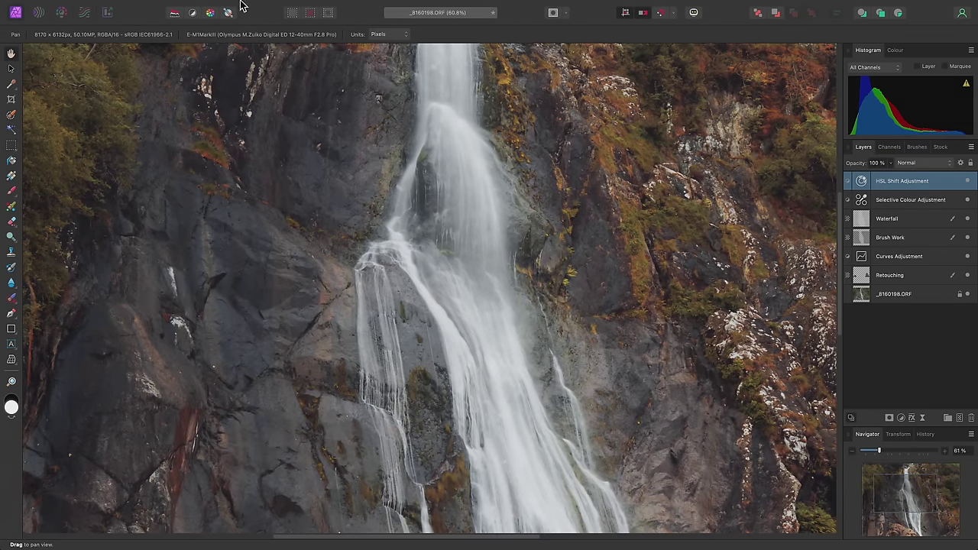
pyautogui.click(205, 7)
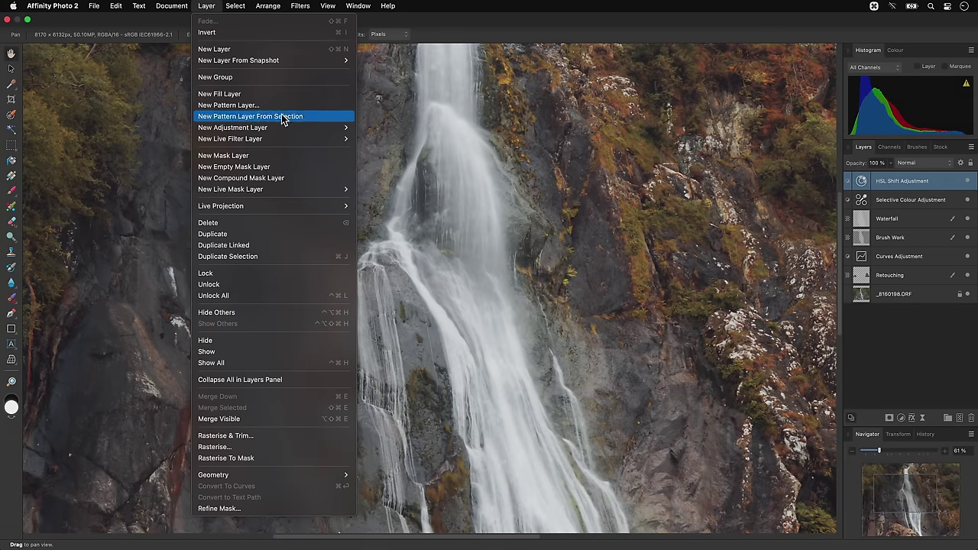
pyautogui.moveTo(288, 137)
pyautogui.moveTo(402, 150)
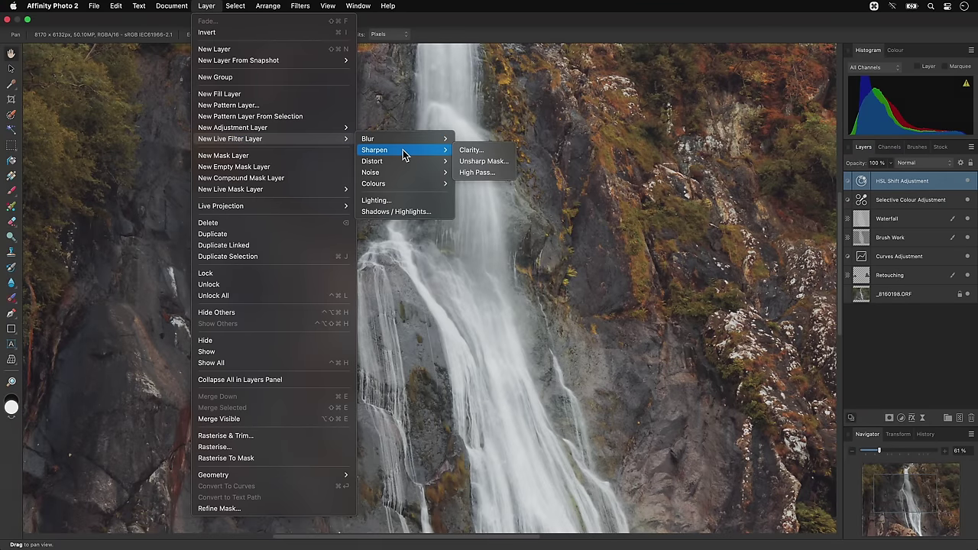
pyautogui.click(498, 151)
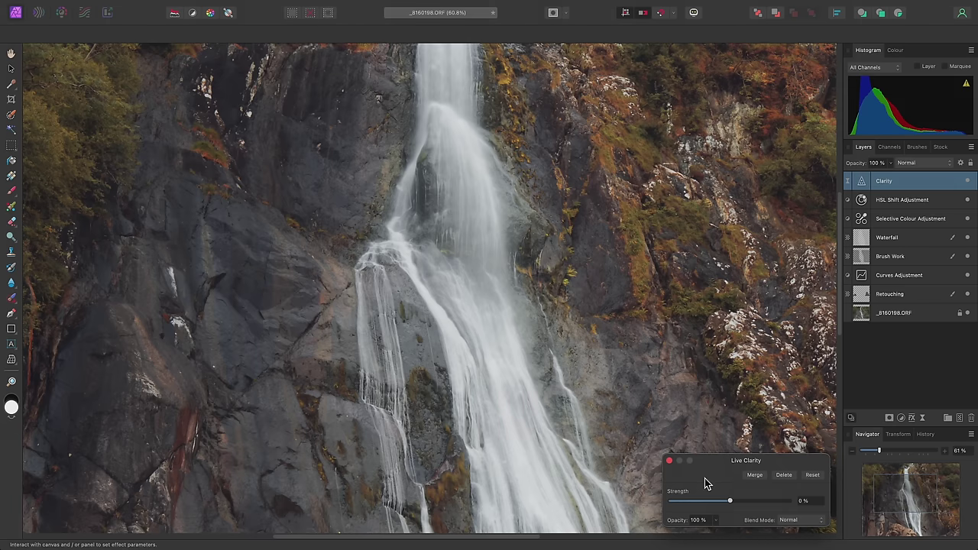
pyautogui.moveTo(731, 504); pyautogui.dragTo(823, 513)
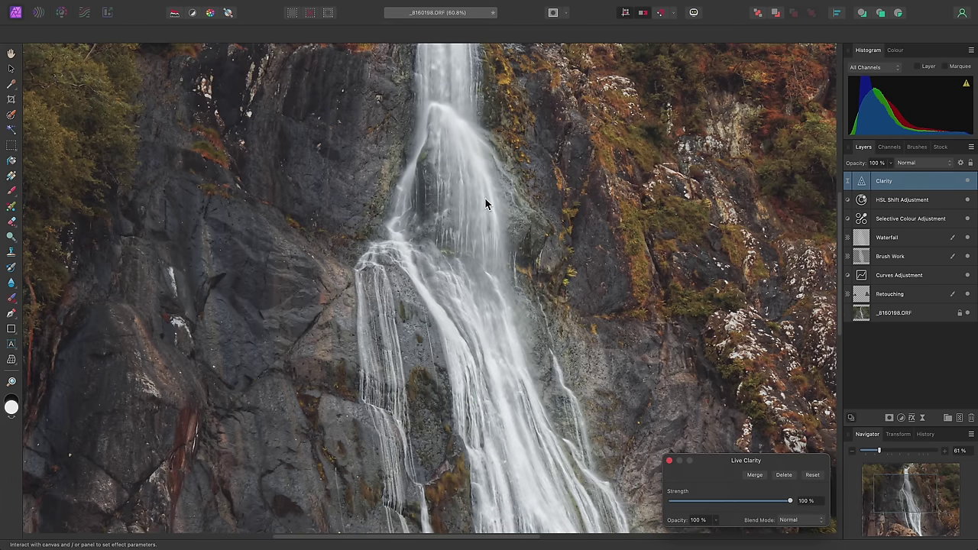
pyautogui.press('Escape')
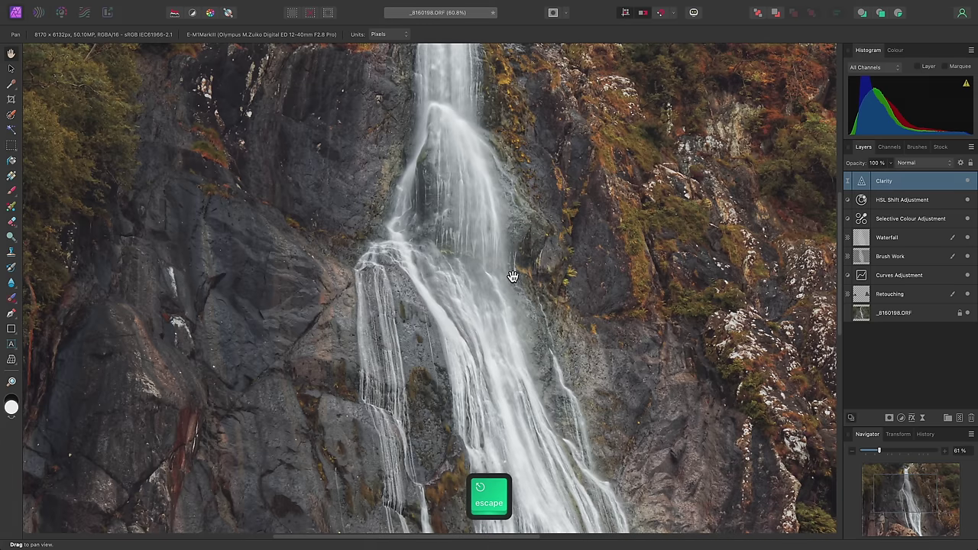
# Add a monochrome High Pass live filter with 4.6 px radius and Soft Light blend mode
pyautogui.moveTo(349, 6)
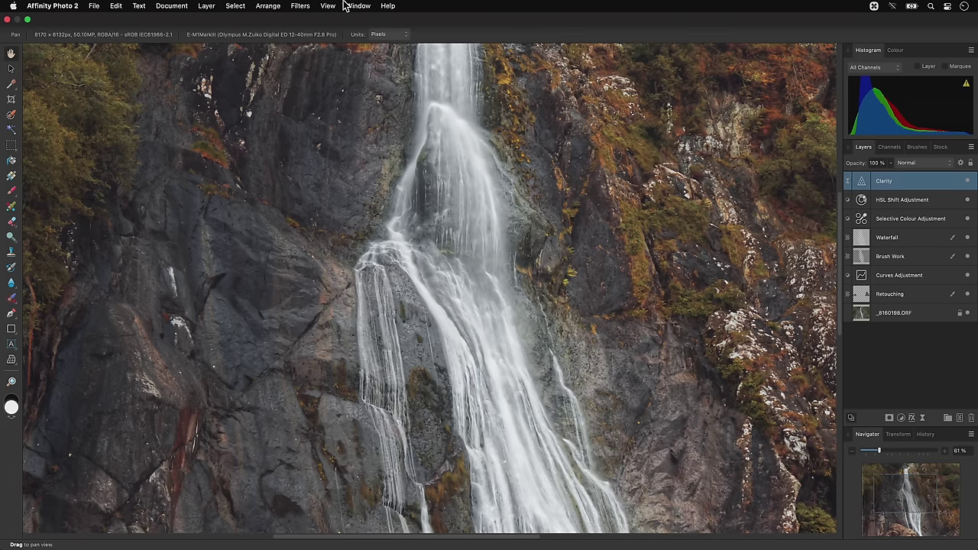
pyautogui.click(212, 6)
pyautogui.moveTo(321, 141)
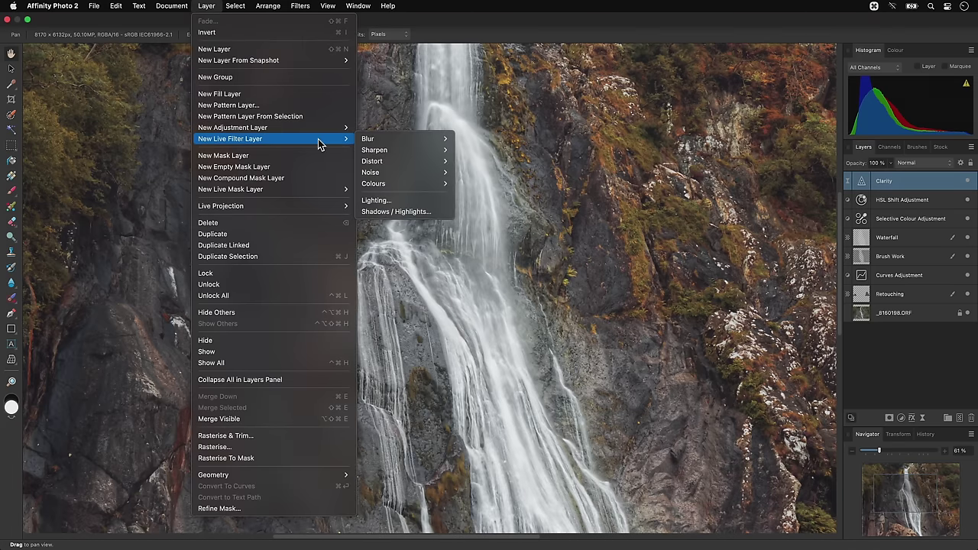
pyautogui.moveTo(388, 152)
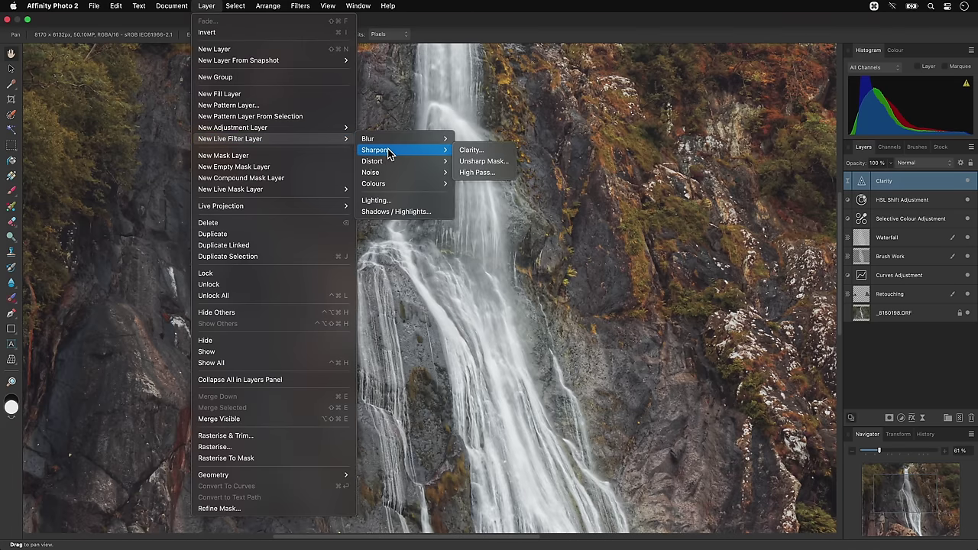
pyautogui.click(498, 172)
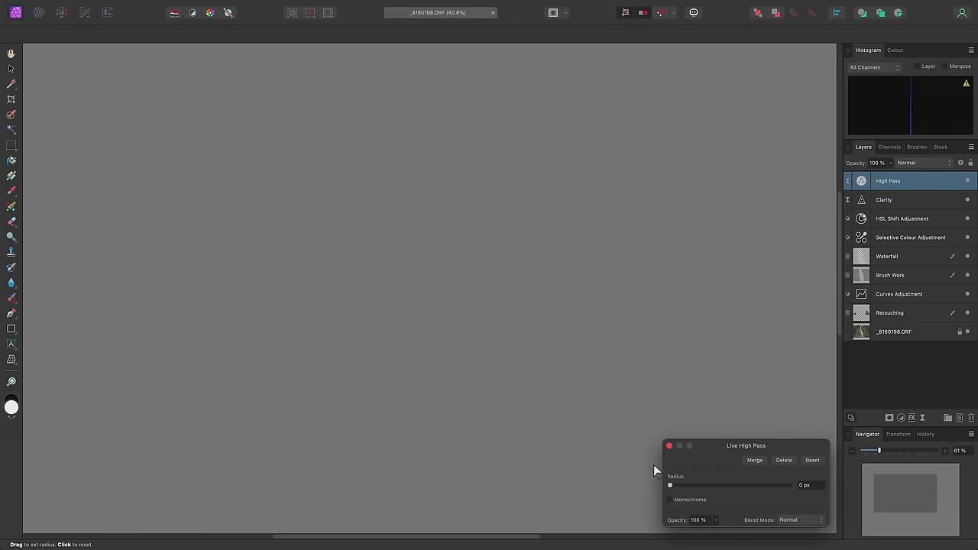
pyautogui.click(672, 501)
pyautogui.moveTo(670, 485); pyautogui.dragTo(709, 492)
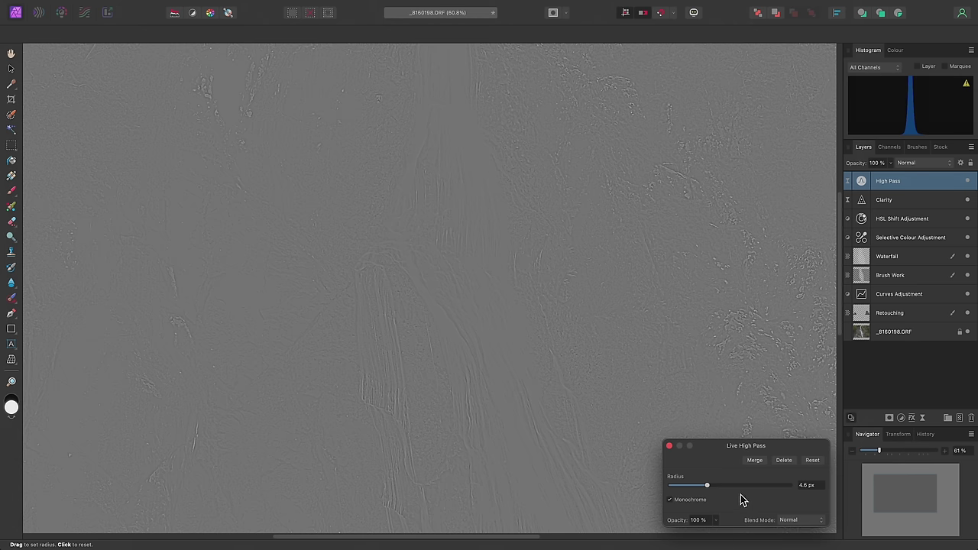
pyautogui.click(799, 520)
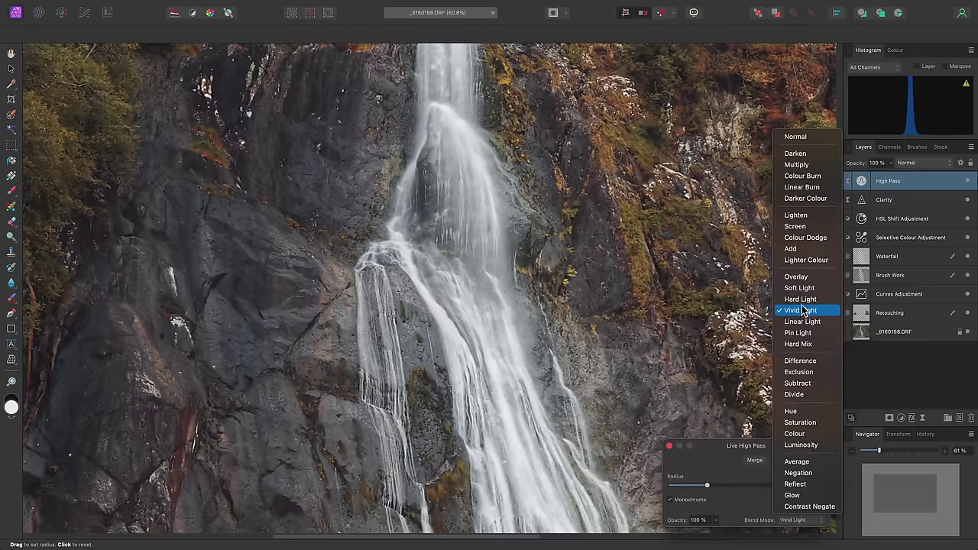
pyautogui.click(814, 289)
pyautogui.click(815, 289)
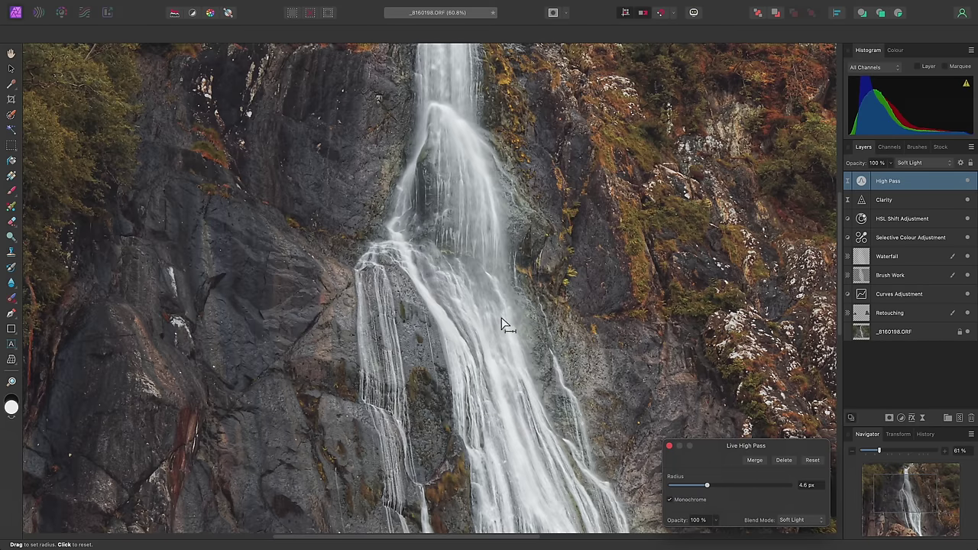
# View the photo at 100% and set the High Pass radius to 3 px
pyautogui.press('super+1')
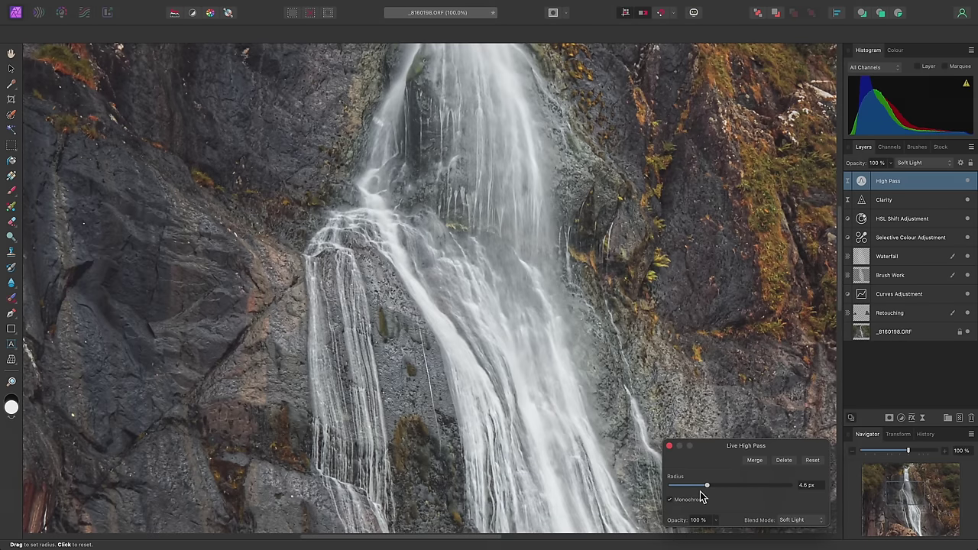
pyautogui.moveTo(708, 493)
pyautogui.mouseDown()
pyautogui.moveTo(727, 493)
pyautogui.moveTo(678, 493)
pyautogui.moveTo(741, 493)
pyautogui.moveTo(688, 493)
pyautogui.mouseUp()
pyautogui.click(808, 486)
pyautogui.write('3')
pyautogui.press('Return')
pyautogui.click(860, 184)
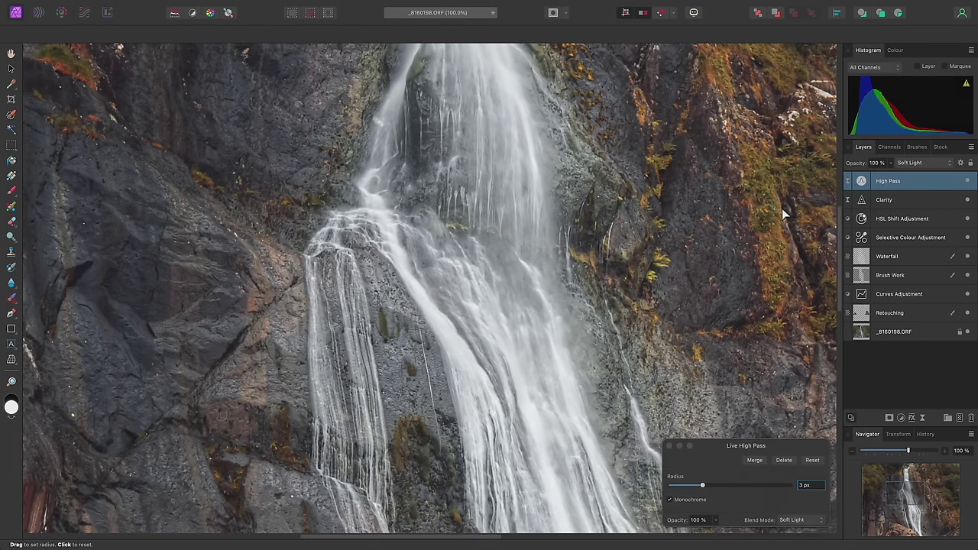
# Duplicate the High Pass layer with Cmd+J and give the copy a 5 px radius
pyautogui.press('super+j')
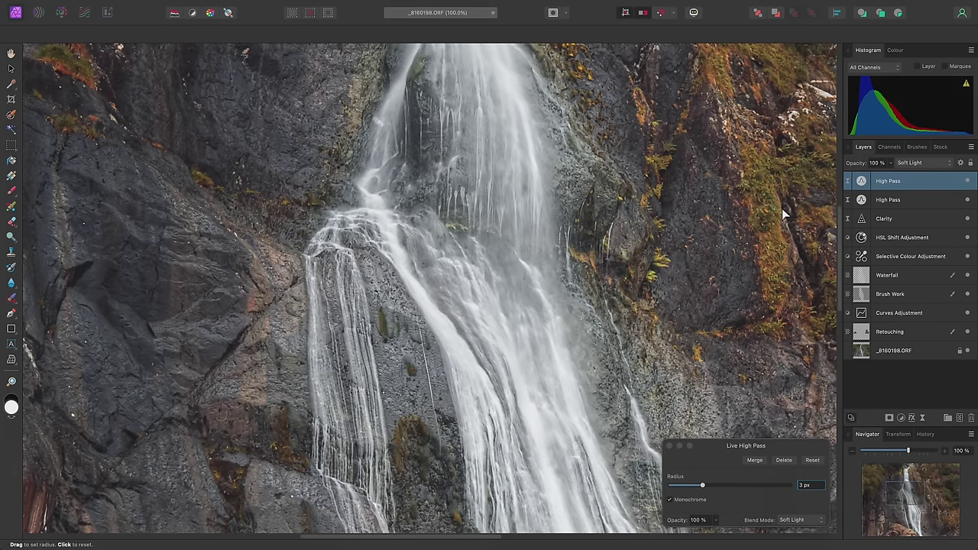
pyautogui.click(810, 484)
pyautogui.write('5')
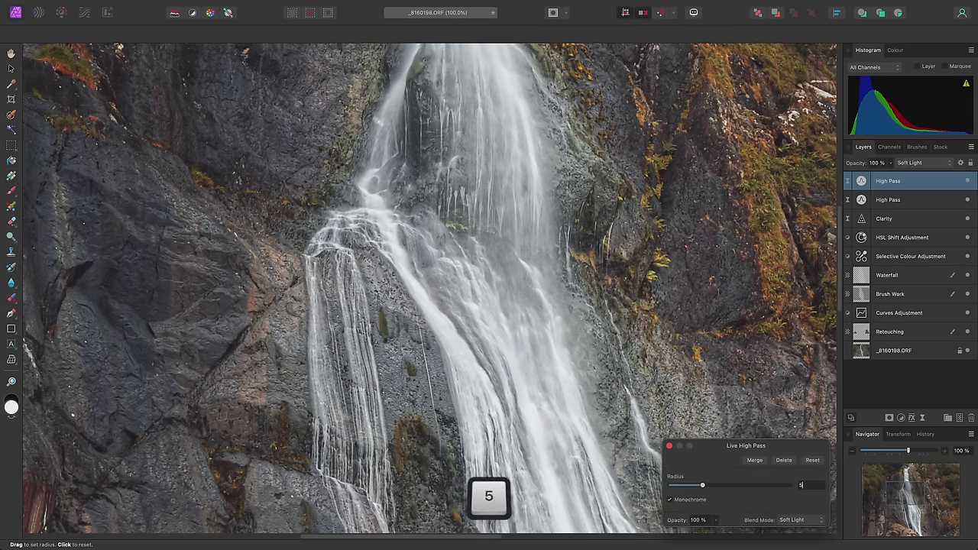
pyautogui.press('Return')
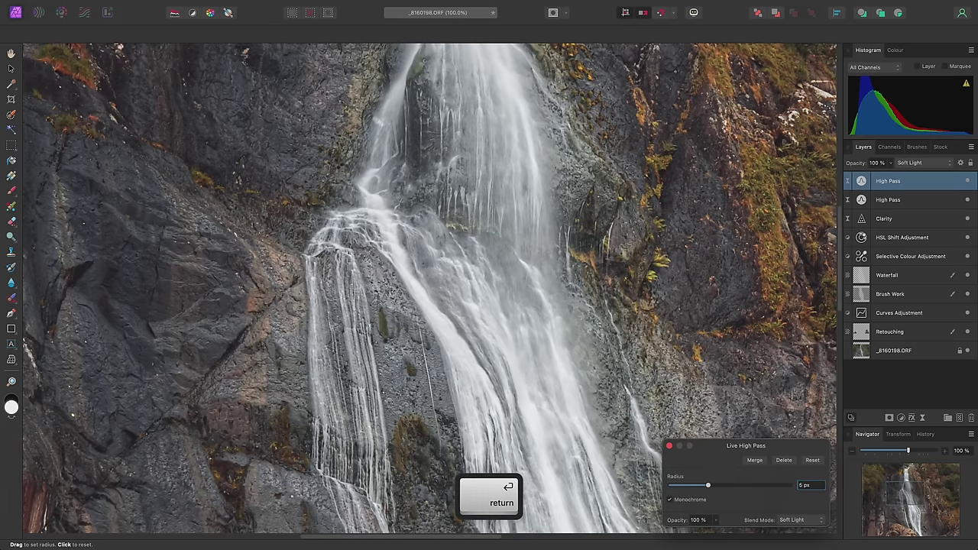
pyautogui.press('Escape')
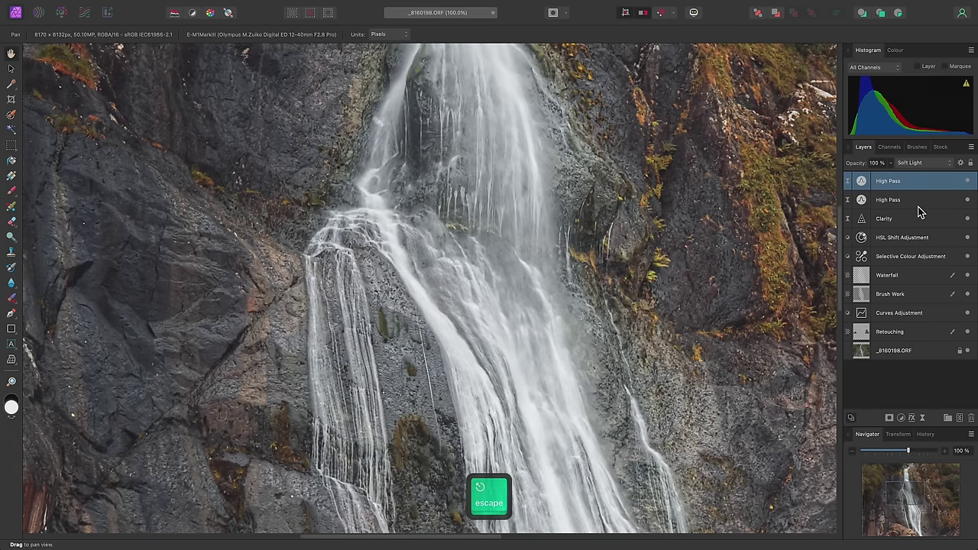
# Select both High Pass layers, pan around the sharpened rocks, then zoom to fit the photo
pyautogui.keyDown('shift'); pyautogui.click(919, 201); pyautogui.keyUp('shift')
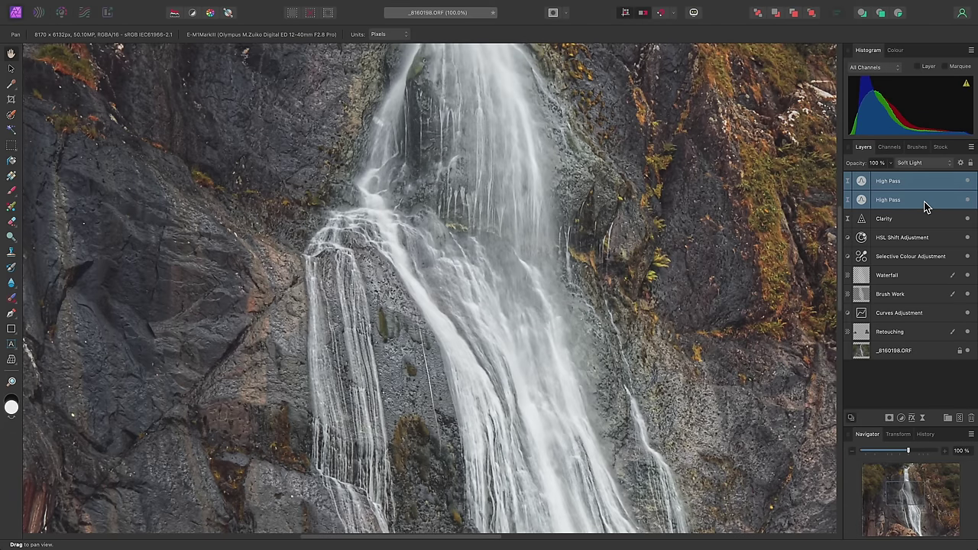
pyautogui.scroll(-5, 572, 349)
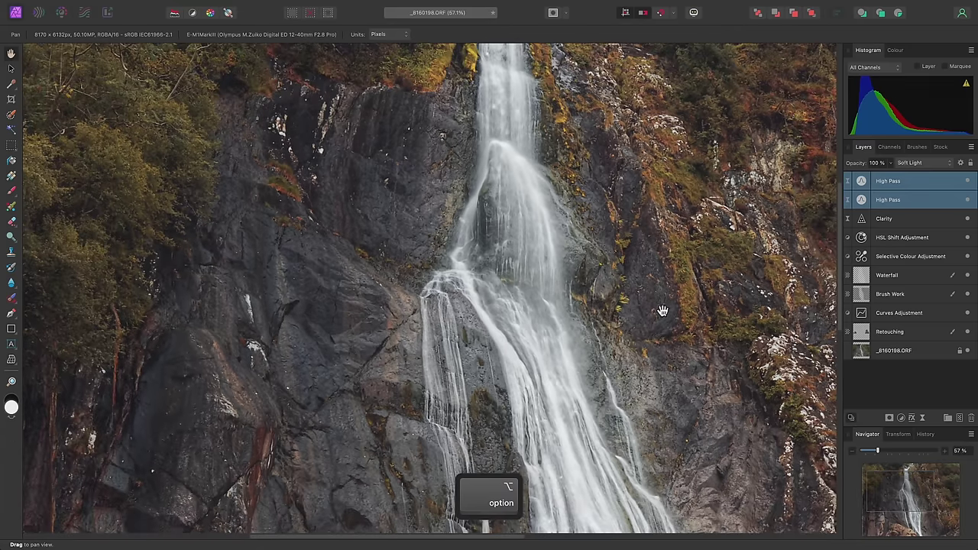
pyautogui.hscroll(5, 663, 311)
pyautogui.scroll(3, 662, 311)
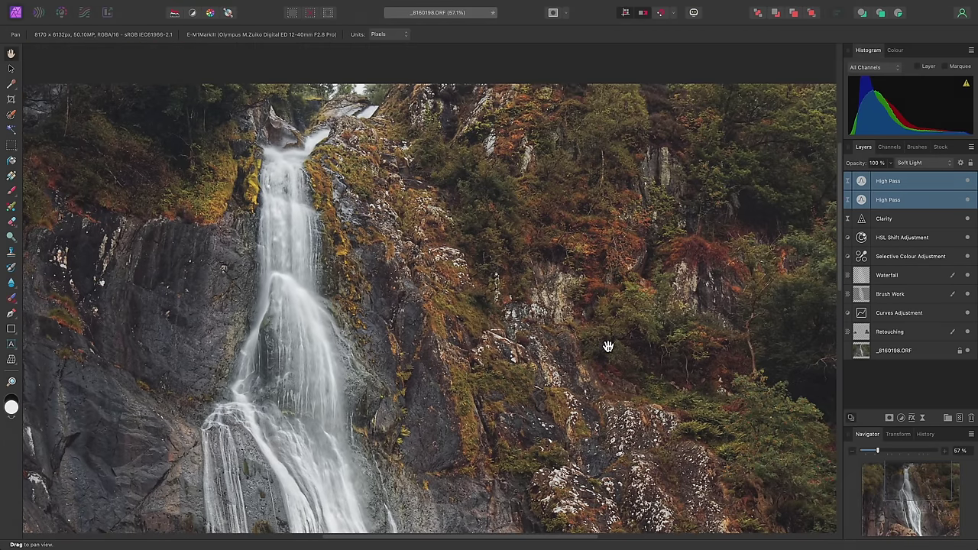
pyautogui.hscroll(3, 607, 346)
pyautogui.scroll(-3, 608, 346)
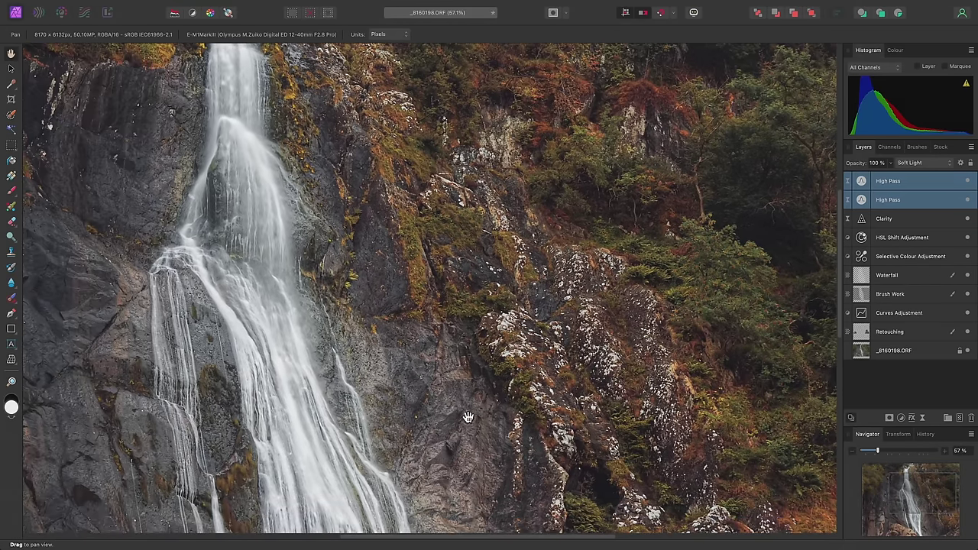
pyautogui.hscroll(-5, 469, 417)
pyautogui.scroll(-3, 468, 417)
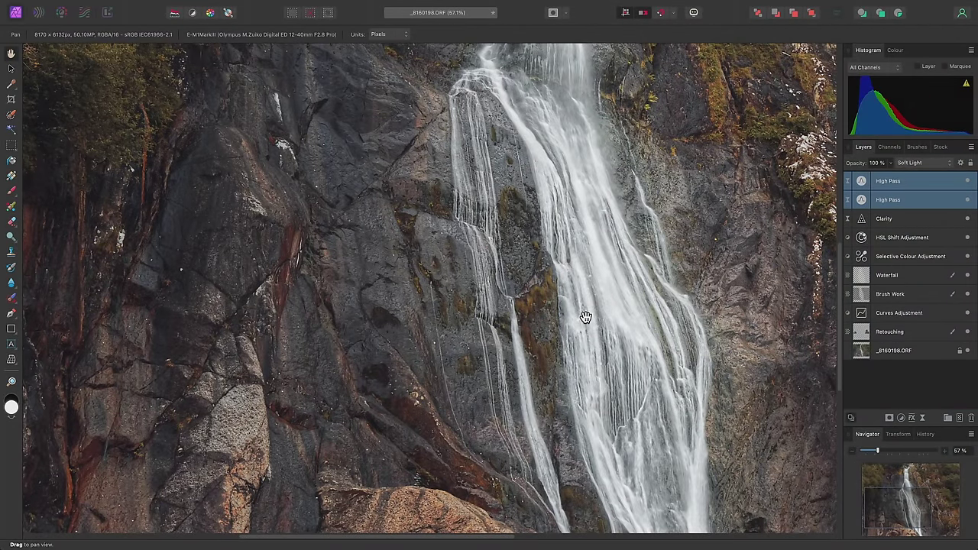
pyautogui.press('super+0')
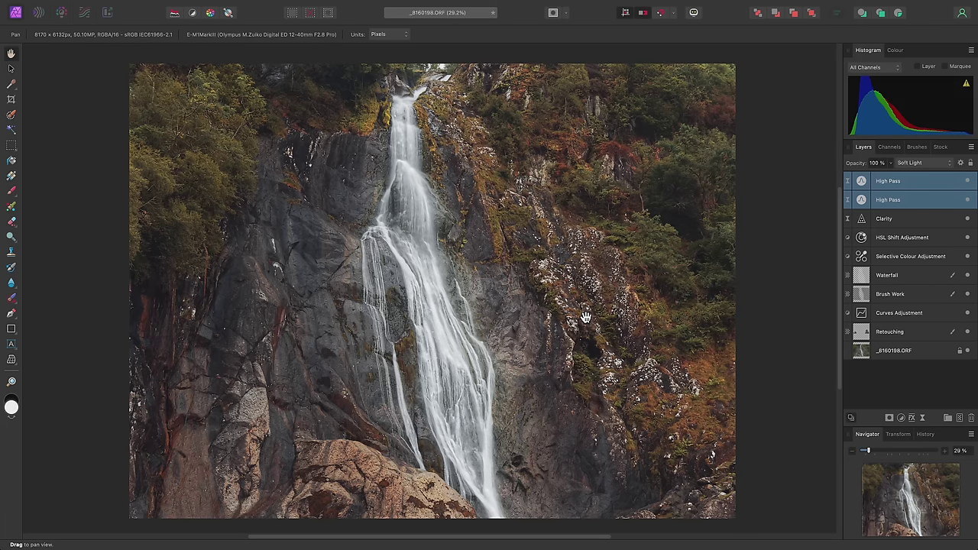
# Set the Brush Work layer to 50% opacity and the Waterfall layer to 30%
pyautogui.click(911, 299)
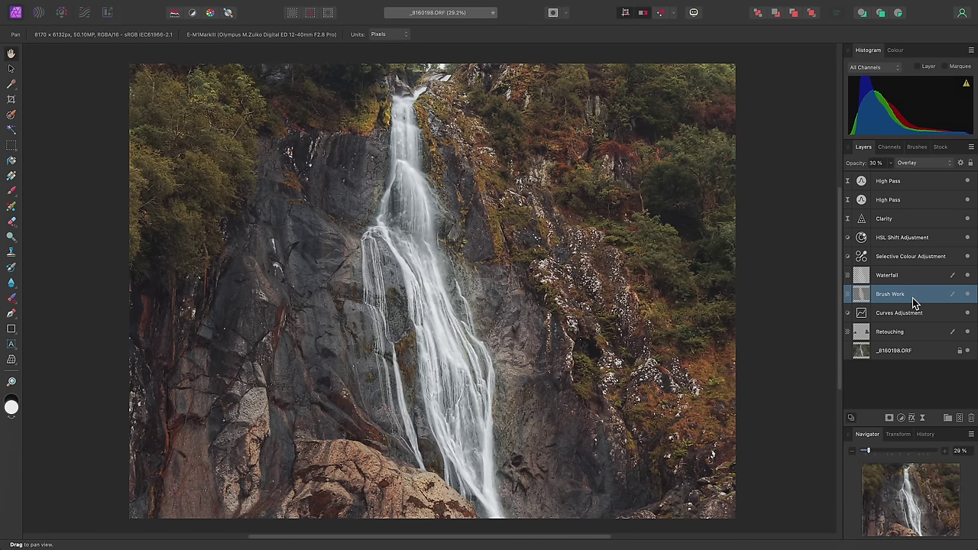
pyautogui.press('5')
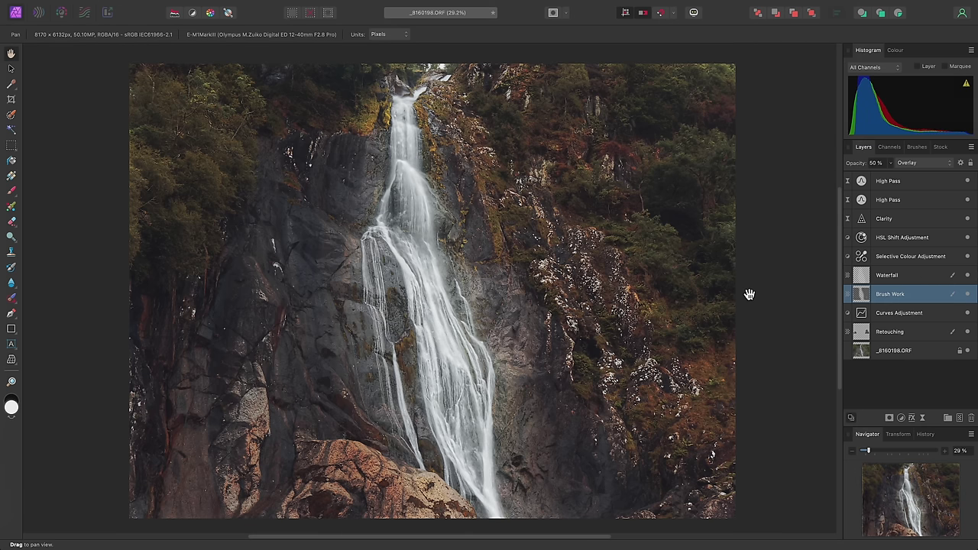
pyautogui.click(903, 281)
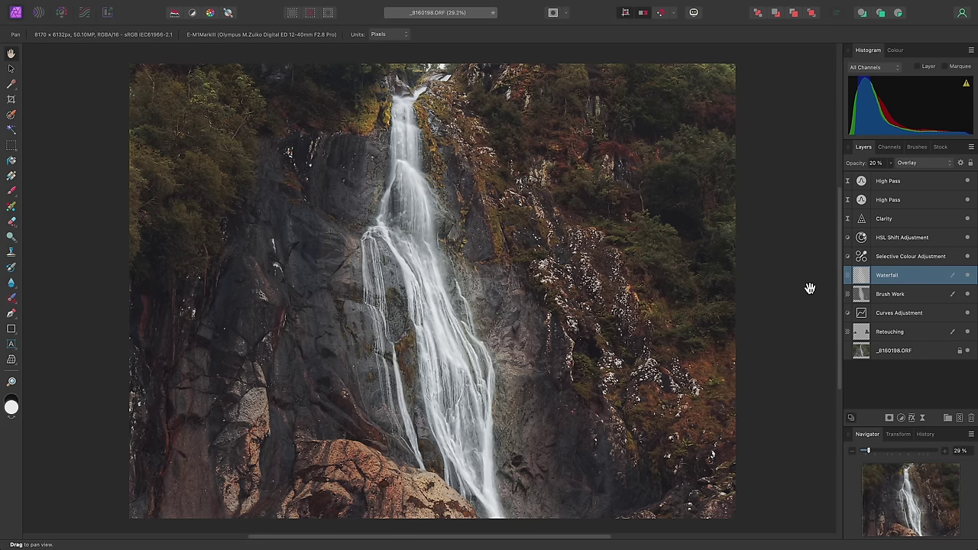
pyautogui.press('3')
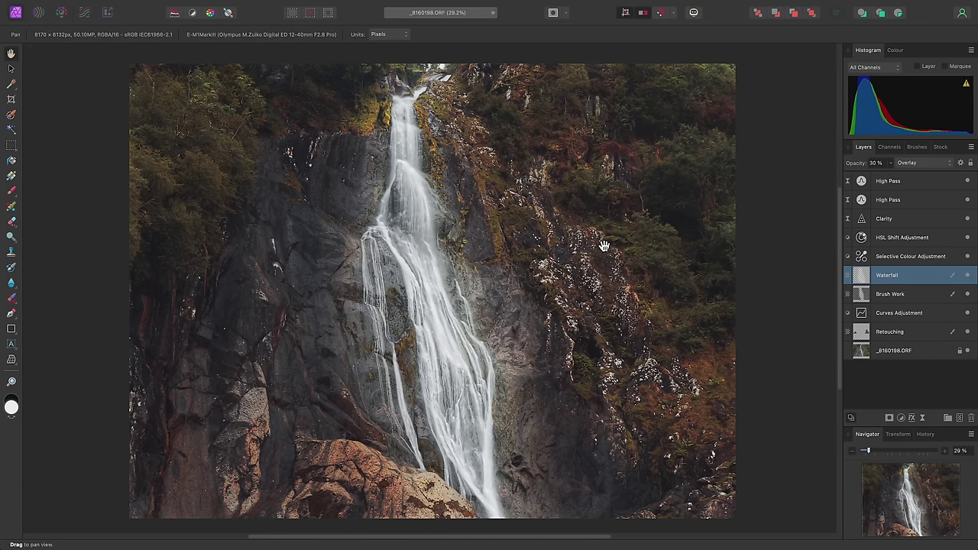
# Toggle the Selective Colour and HSL Shift adjustments off and back on to compare
pyautogui.click(967, 258)
pyautogui.click(967, 257)
pyautogui.click(968, 238)
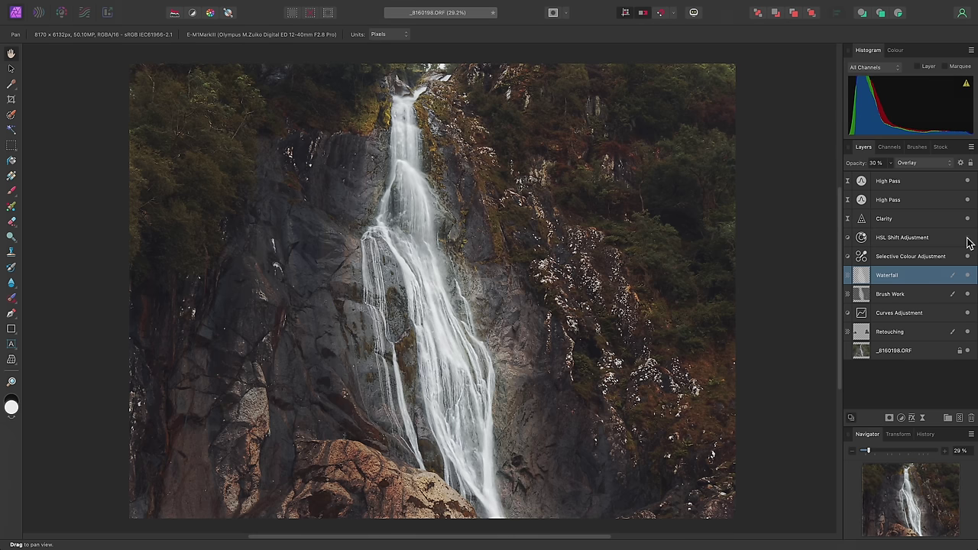
pyautogui.click(967, 238)
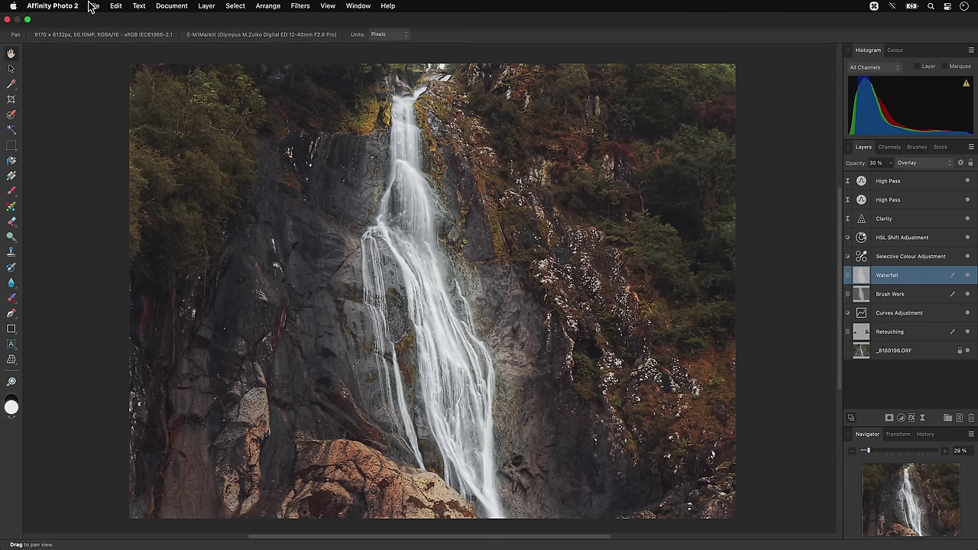
# Save the document as _8160198 in Documents, then close it with Cmd+W
pyautogui.click(92, 6)
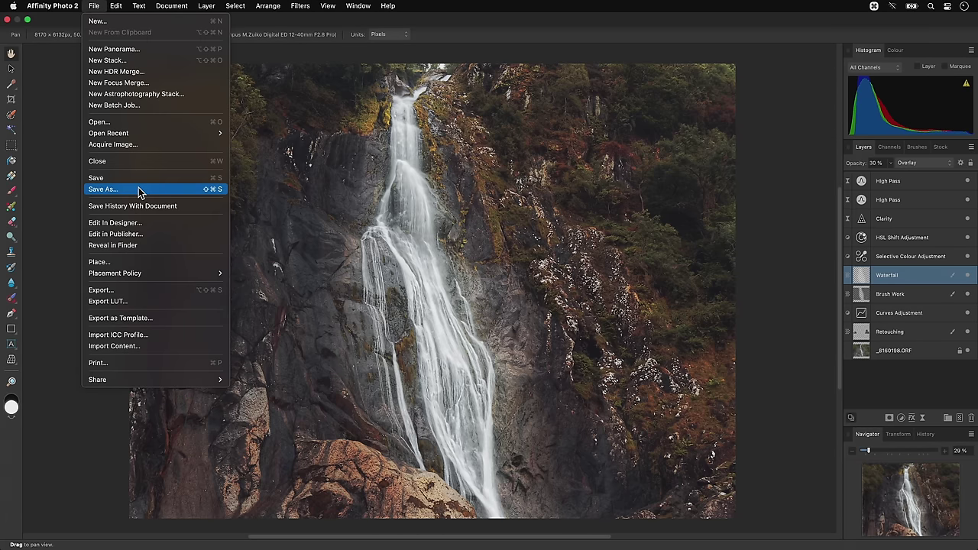
pyautogui.click(107, 190)
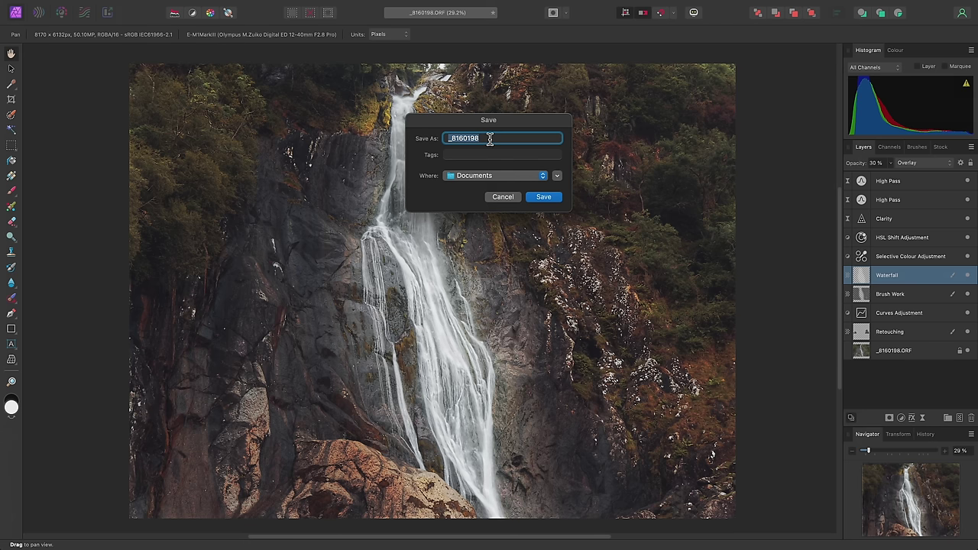
pyautogui.click(542, 197)
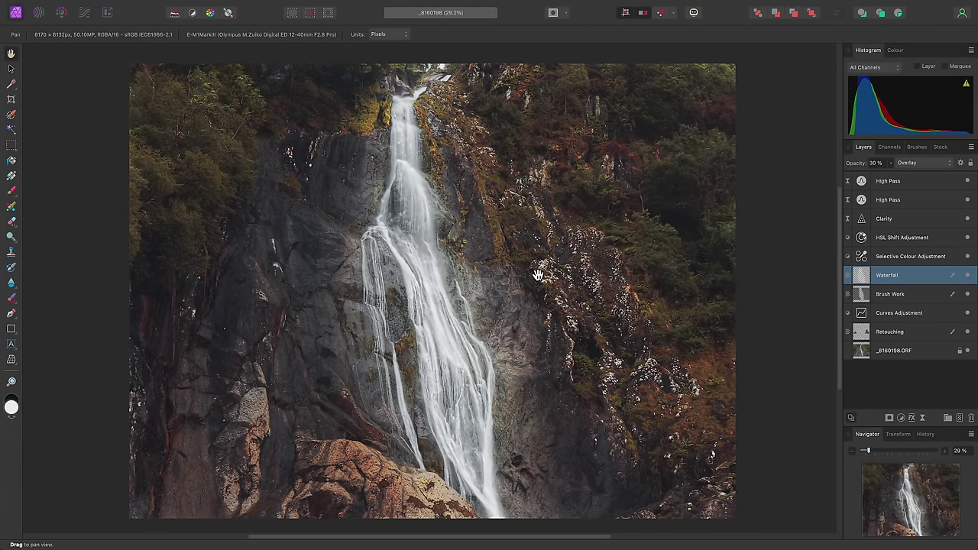
pyautogui.press('super+w')
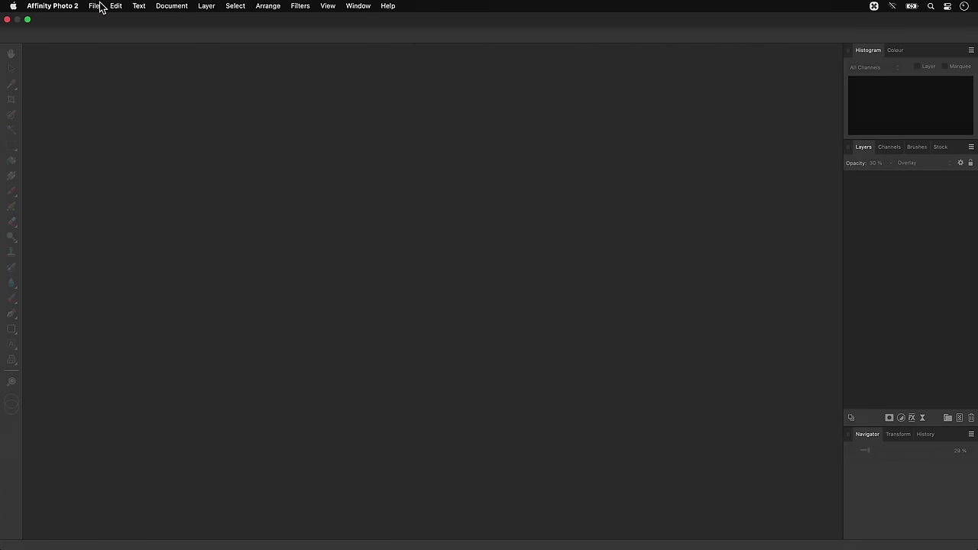
# Reopen _8160198.afphoto from the Open Recent list
pyautogui.click(95, 6)
pyautogui.moveTo(160, 136)
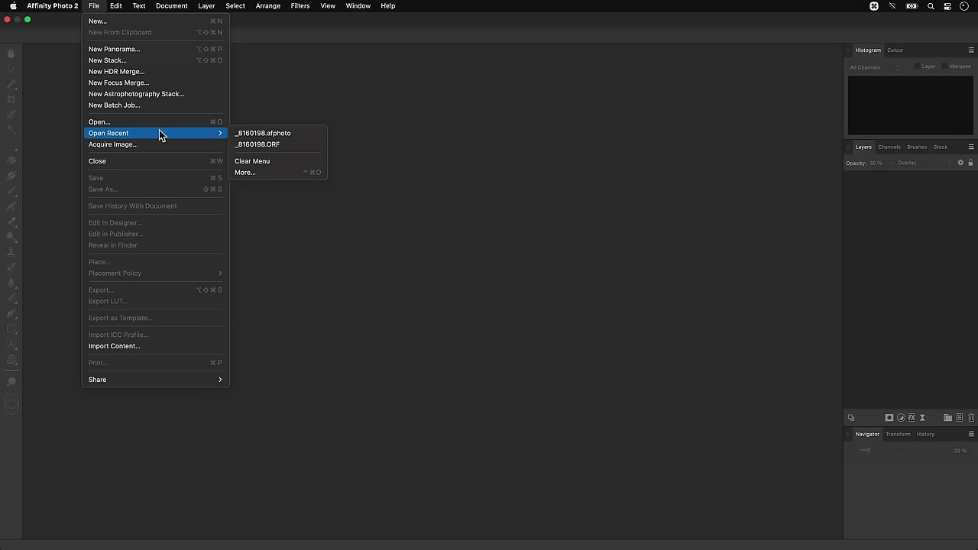
pyautogui.click(297, 135)
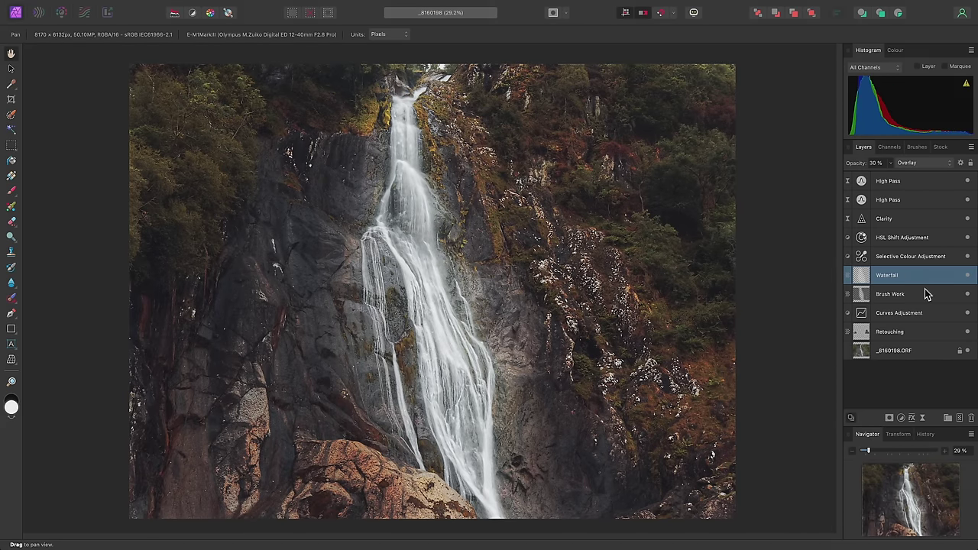
# Select the Retouching through top High Pass layers and toggle their visibility off and on
pyautogui.click(931, 332)
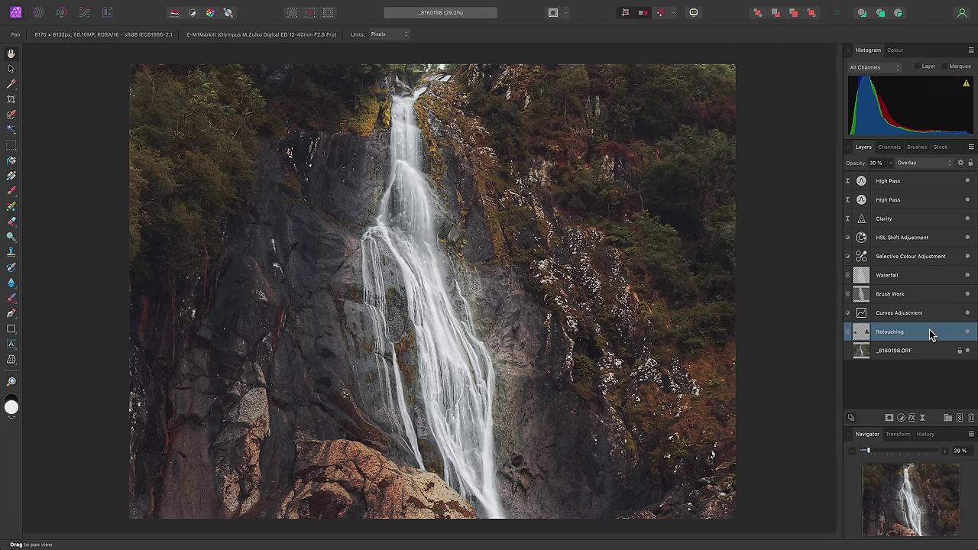
pyautogui.keyDown('shift'); pyautogui.click(923, 183); pyautogui.keyUp('shift')
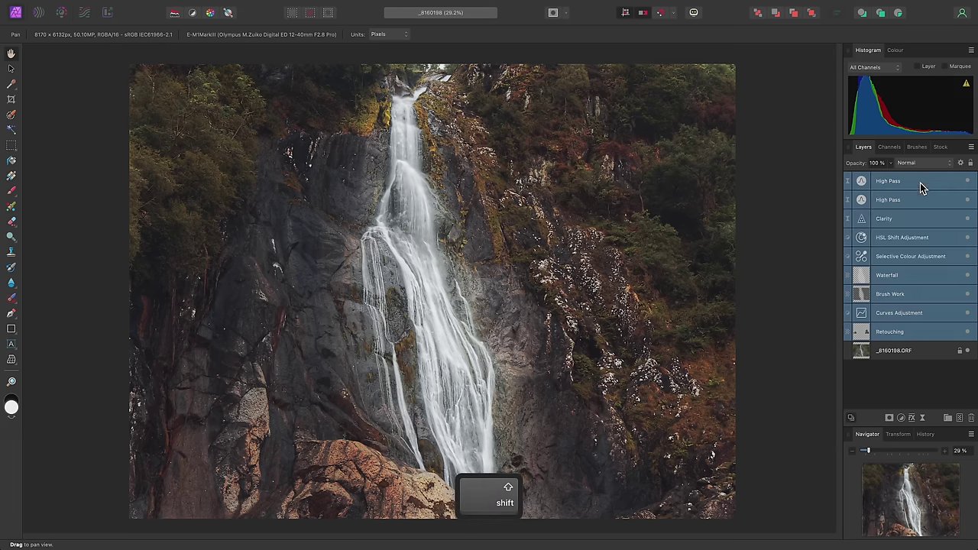
pyautogui.click(967, 181)
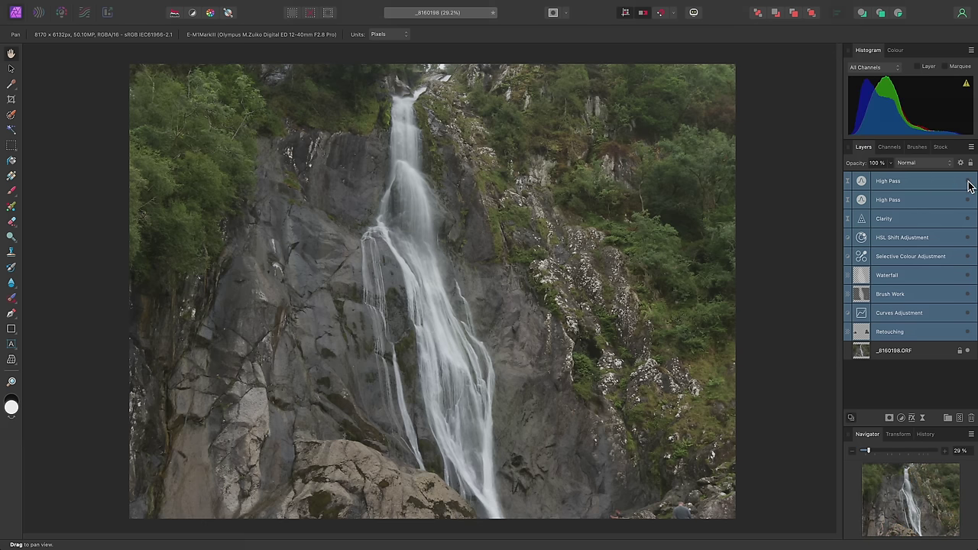
pyautogui.click(967, 181)
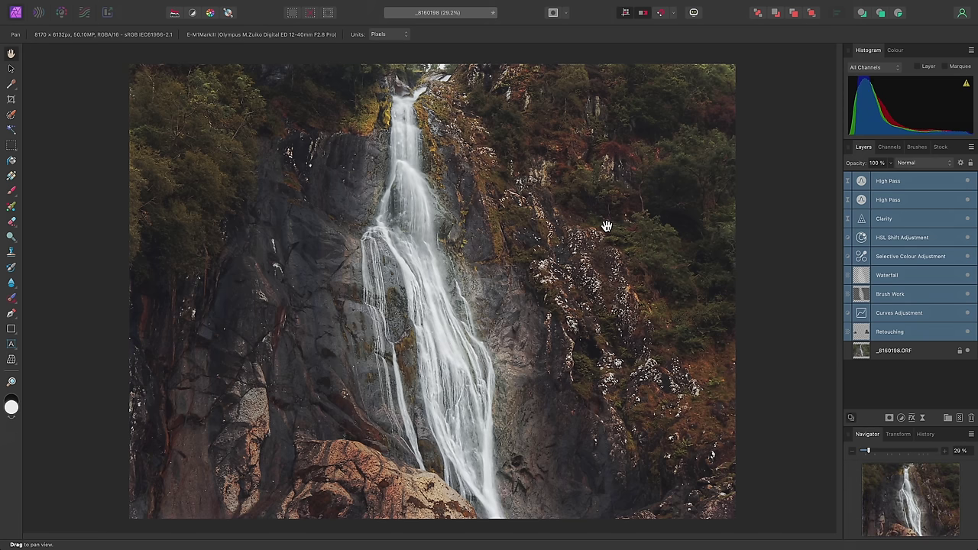
# Export the photo as a JPEG named _8160198 into the Documents folder
pyautogui.moveTo(434, 3)
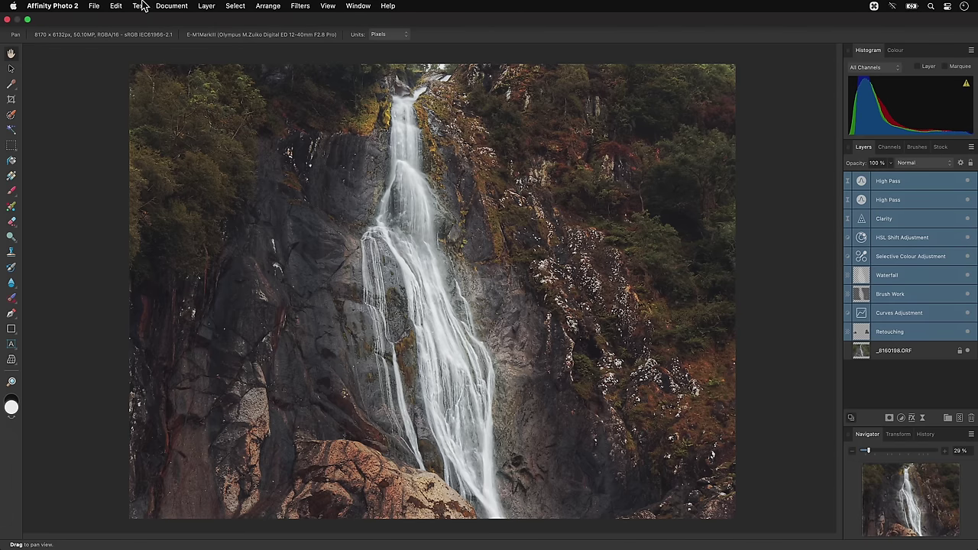
pyautogui.click(94, 6)
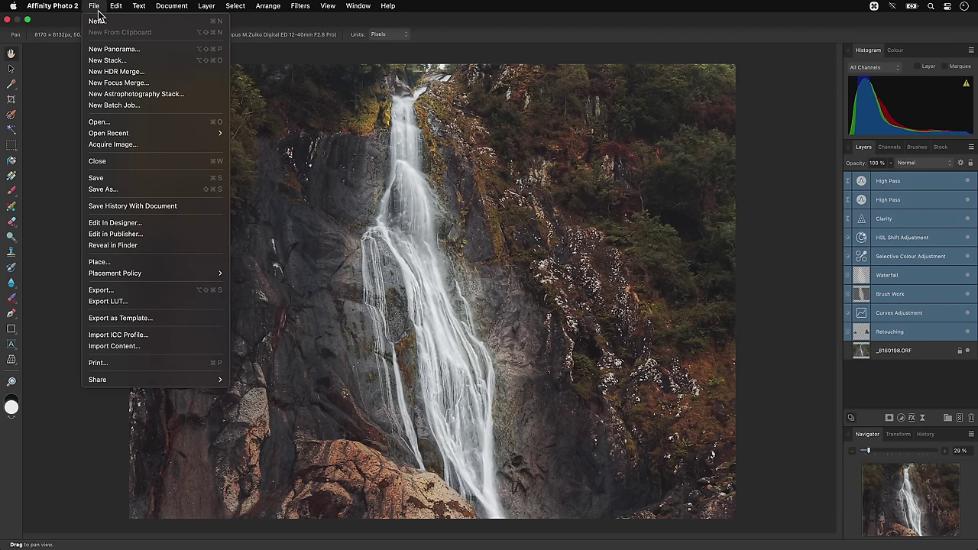
pyautogui.click(163, 290)
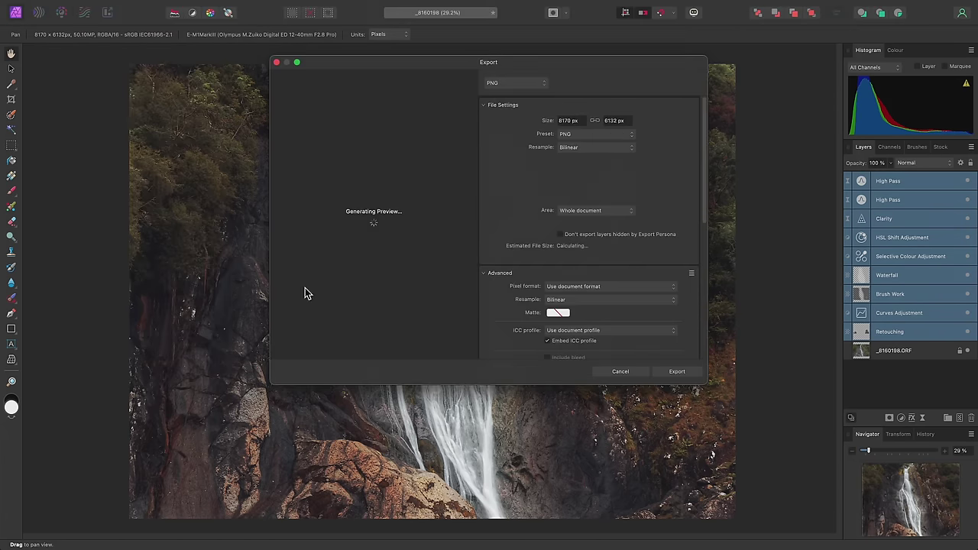
pyautogui.click(527, 84)
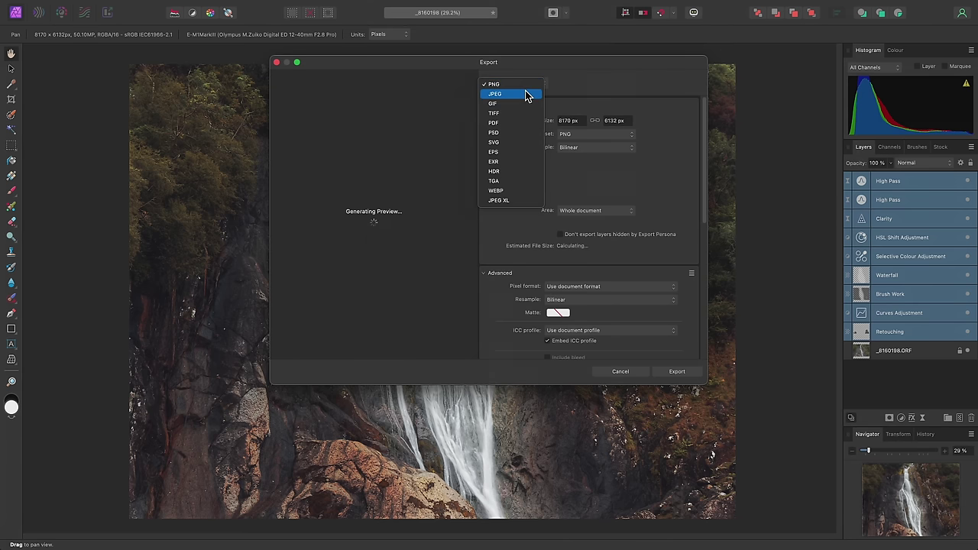
pyautogui.click(526, 94)
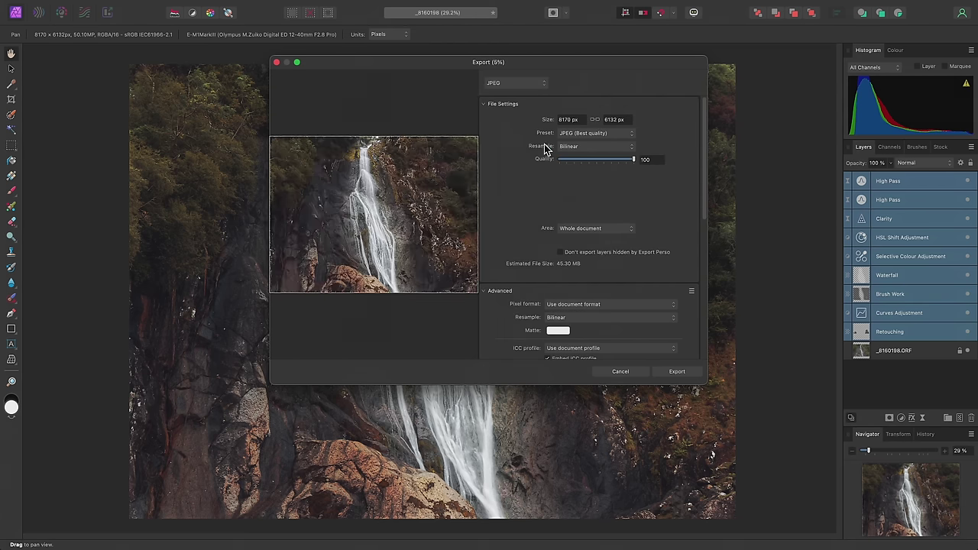
pyautogui.click(677, 371)
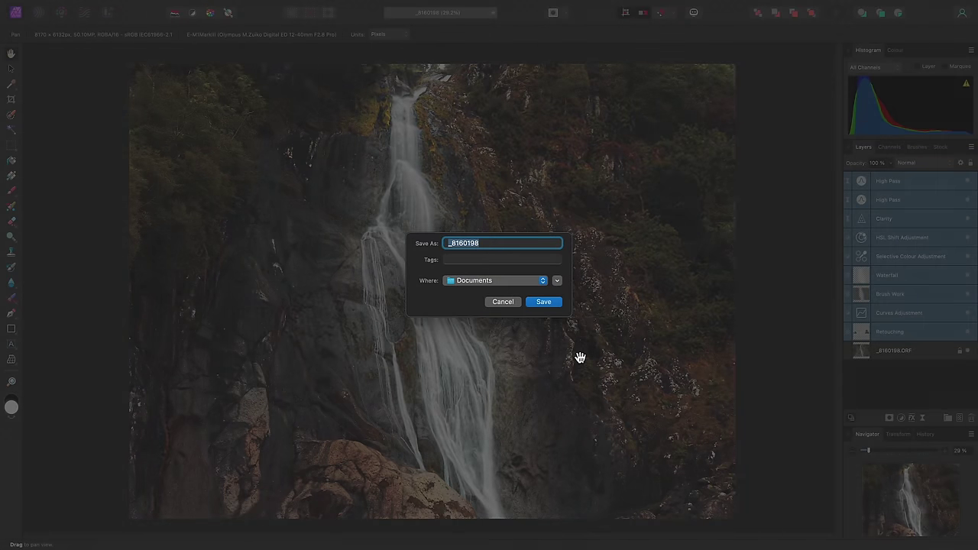
pyautogui.click(543, 302)
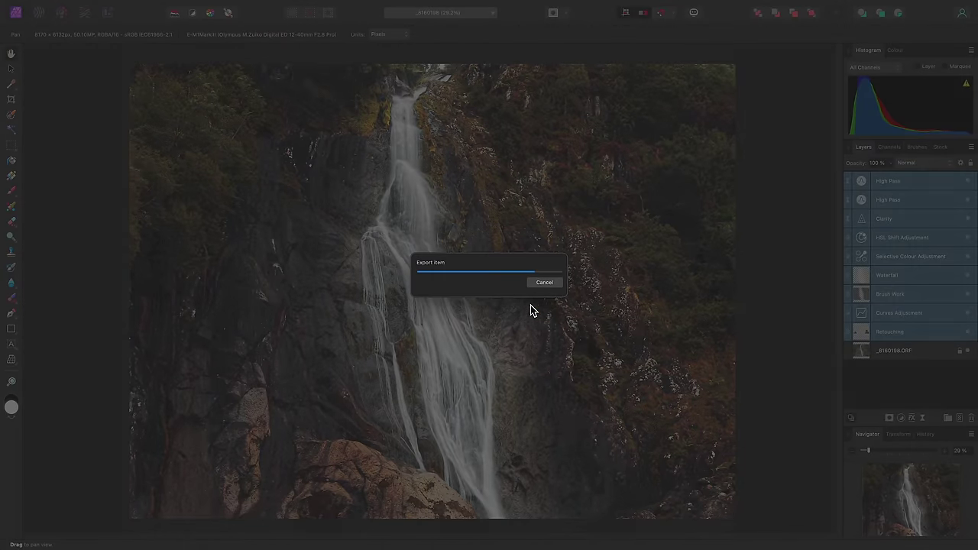
pyautogui.press('super+Tab')
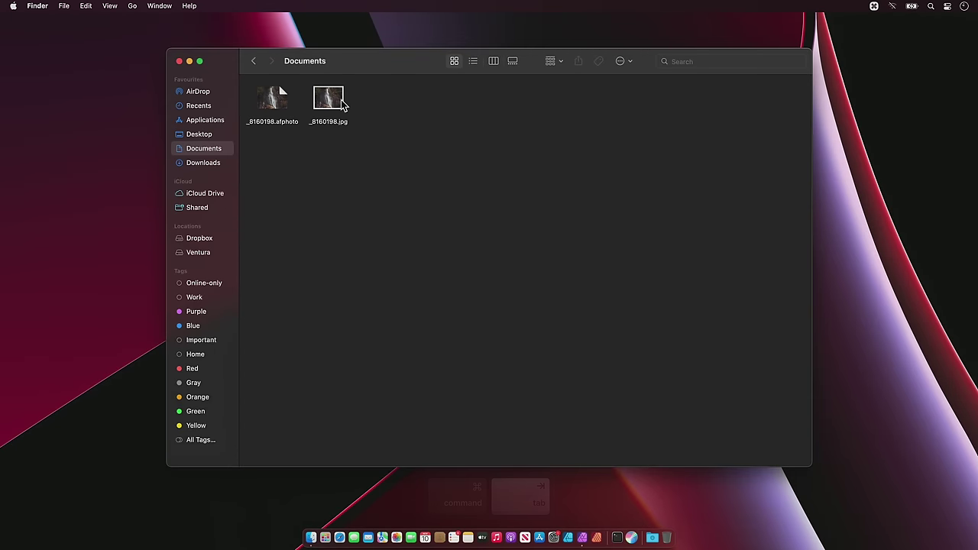
pyautogui.click(341, 105)
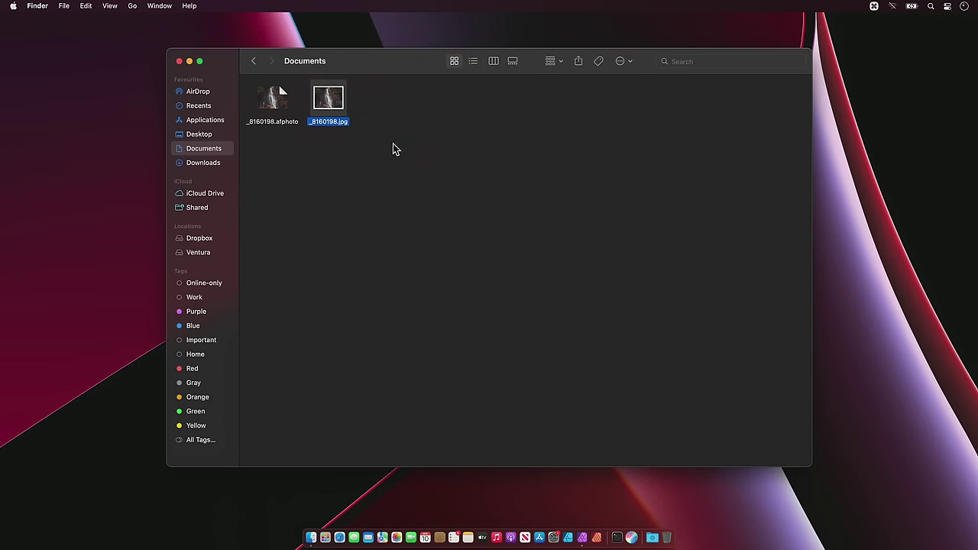
pyautogui.press('space')
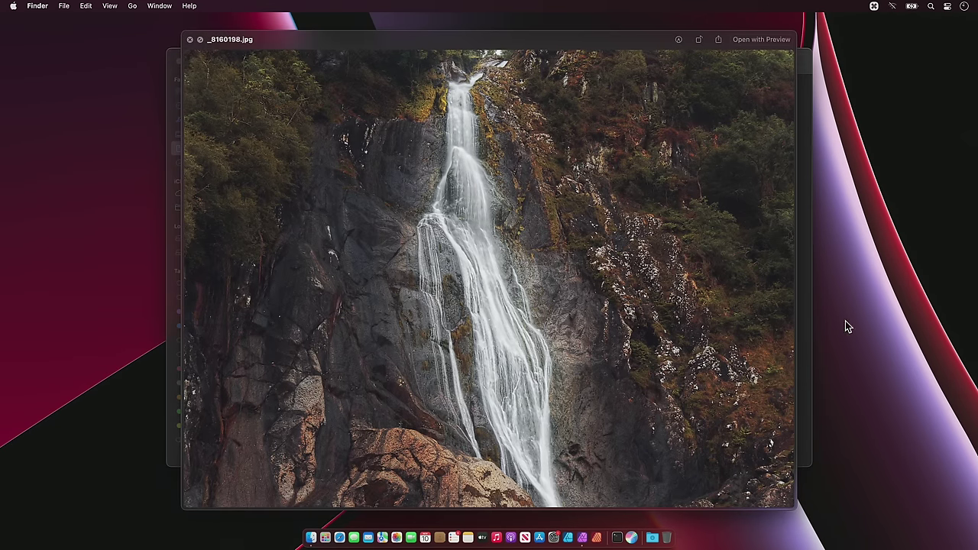
pyautogui.press('space')
pyautogui.press('super+Tab')
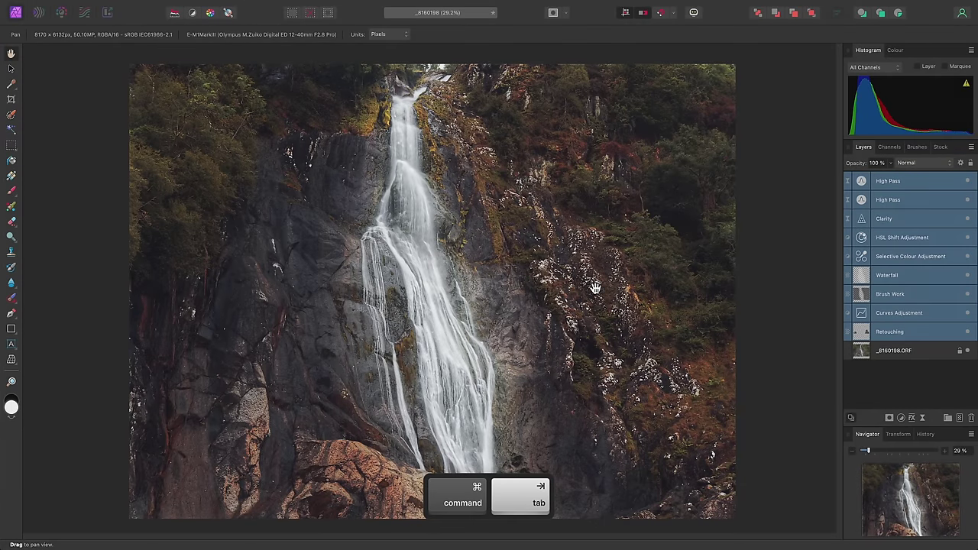